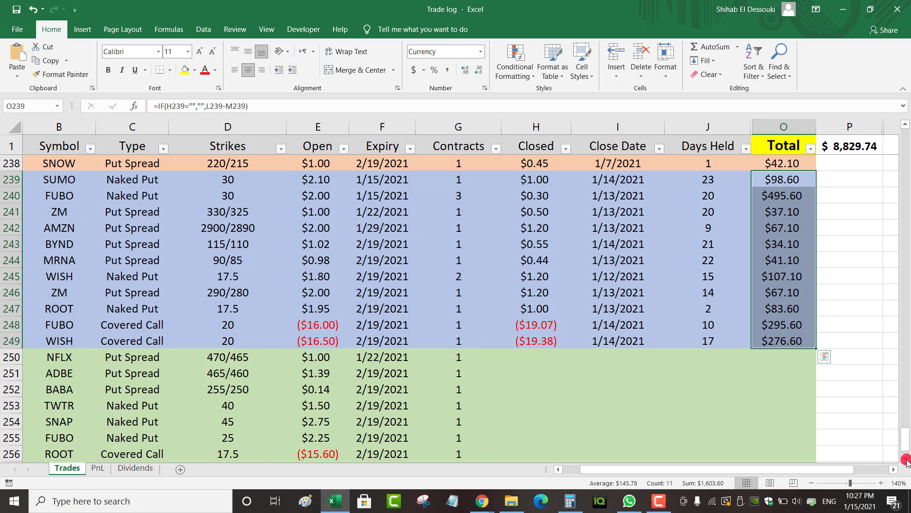
Check the combined total of the two FUBO trades (O240 and O248) and the sum of the closed trades in O239:O249.
left_click(906, 459)
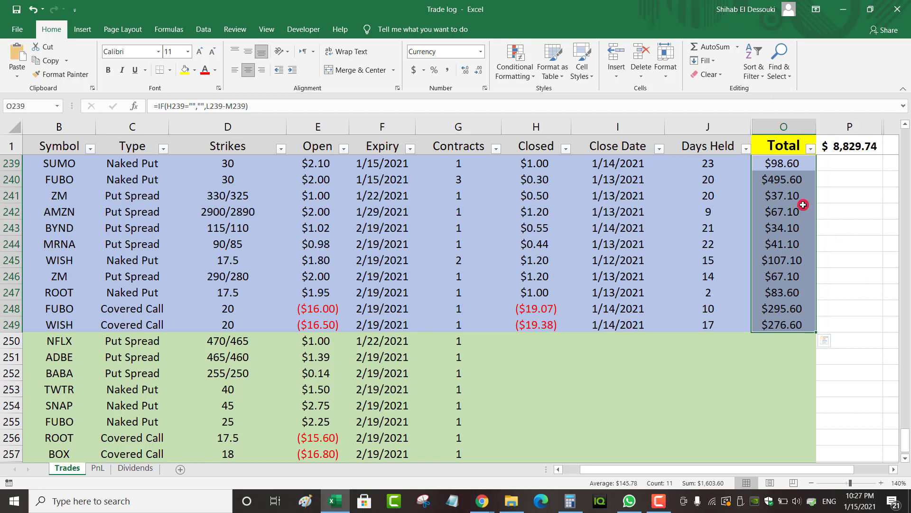
left_click(788, 179)
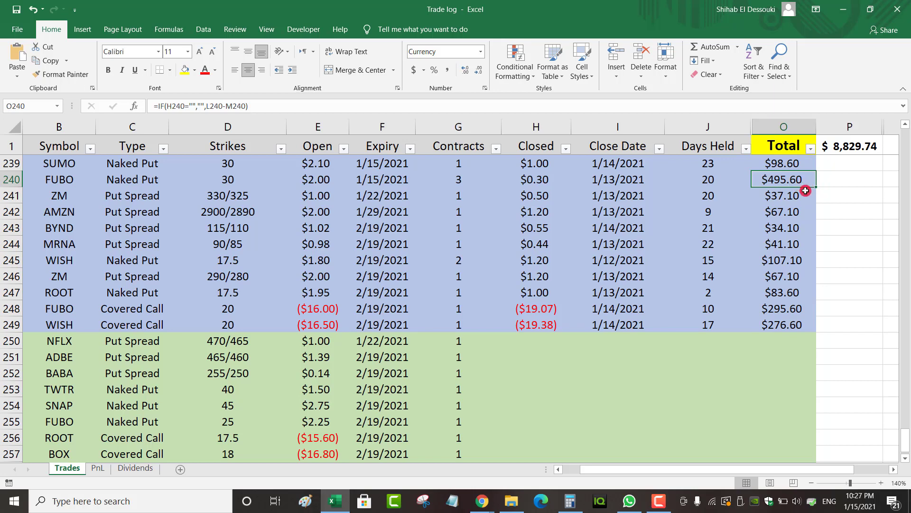
left_click(781, 308, "ctrl")
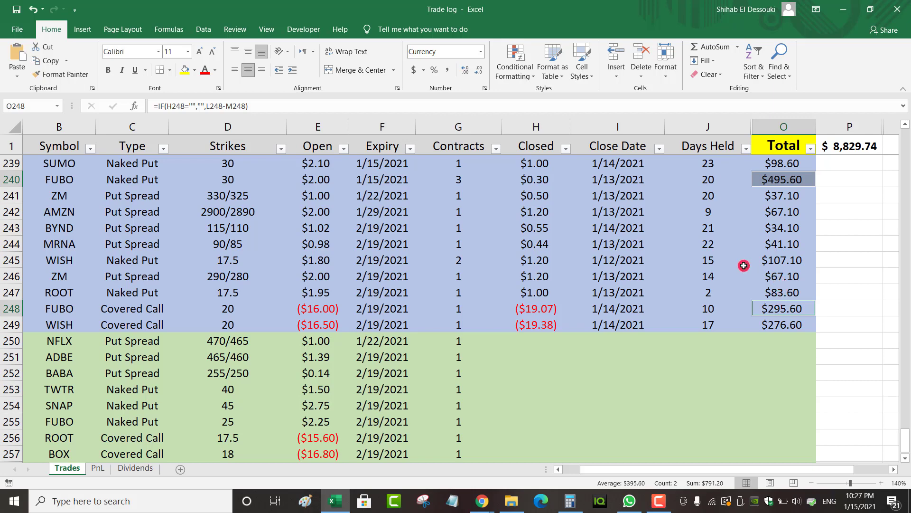
left_click(54, 177)
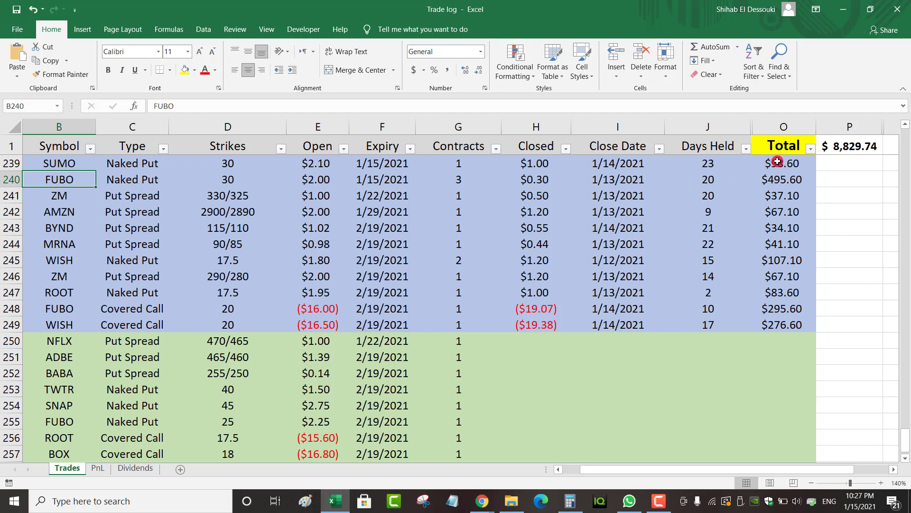
left_click_drag(785, 324, 786, 164)
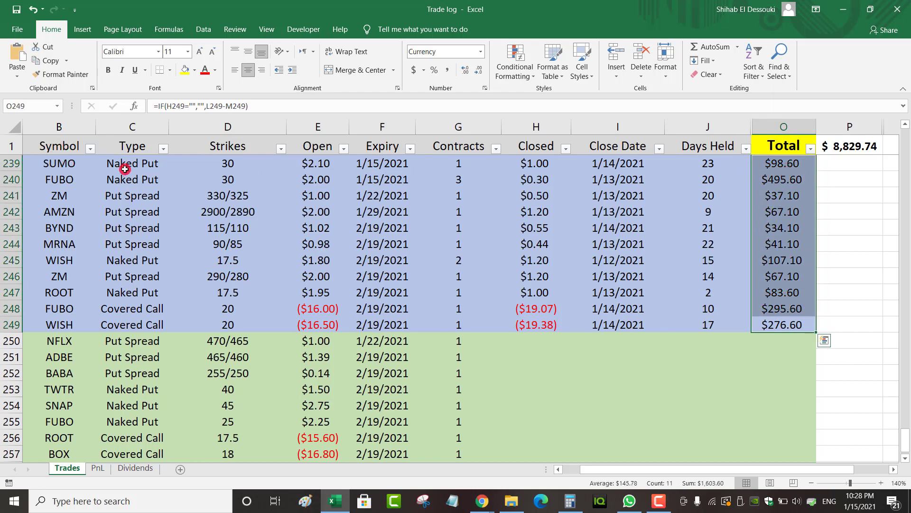
Review the SUMO trade's entry details in row 239, from open date and symbol through type, strike and opening price.
scroll(9, 162, "down", 1)
left_click(10, 160)
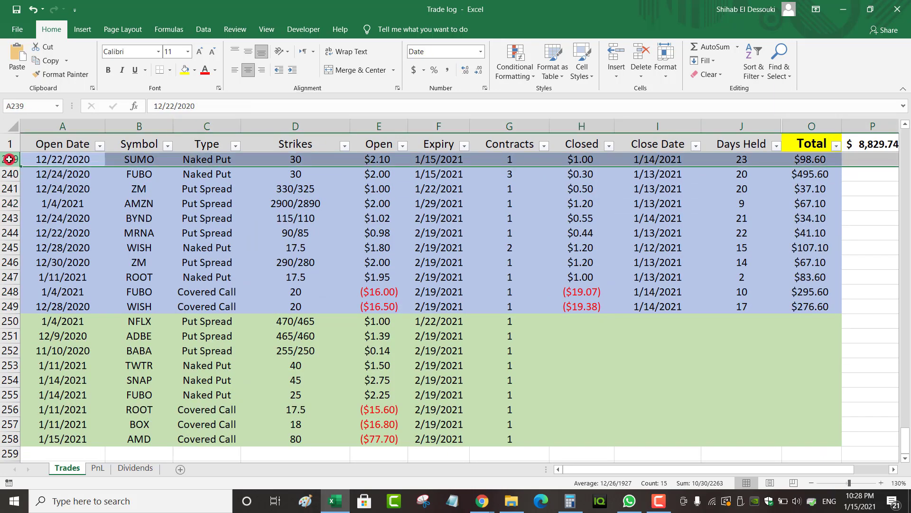
left_click(79, 159)
left_click(145, 162)
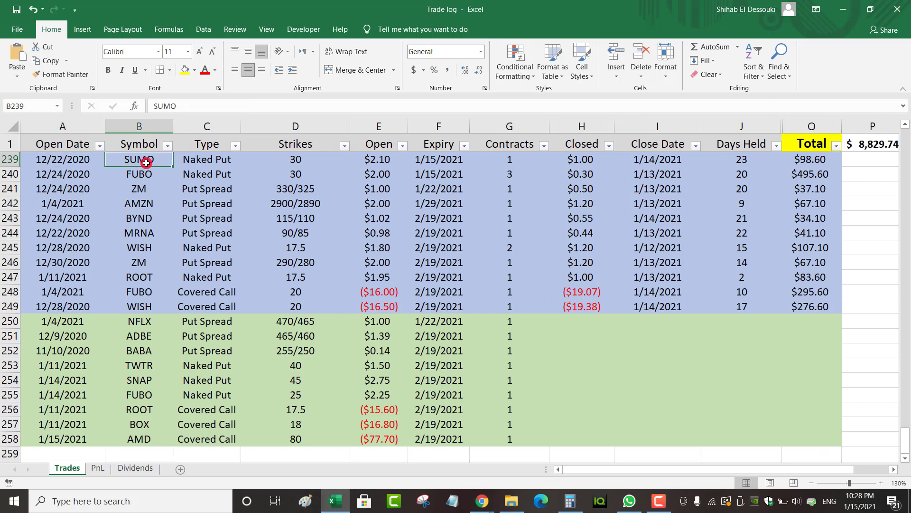
left_click(213, 161)
left_click(304, 161)
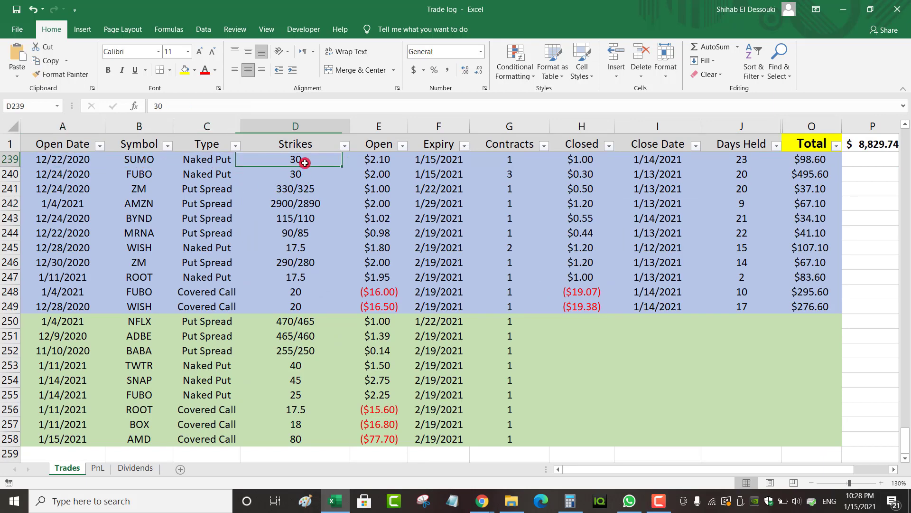
left_click(386, 159)
Switch to Yahoo Finance in Chrome and look up the SUMO stock quote.
mouse_move(490, 501)
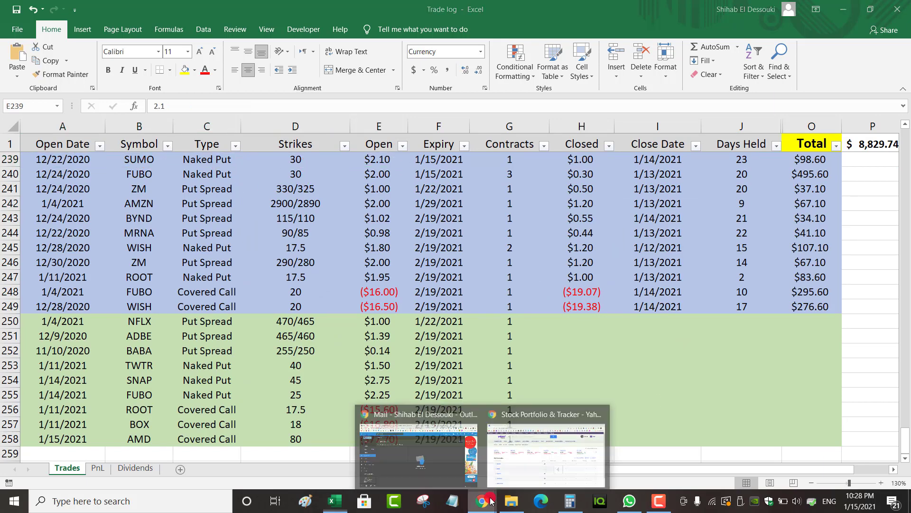
left_click(532, 455)
left_click(231, 90)
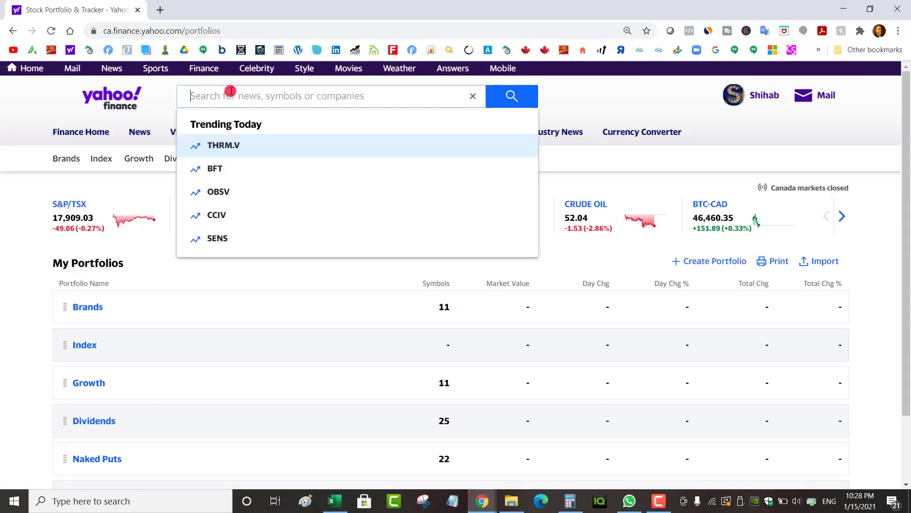
type("sumo")
key("Escape")
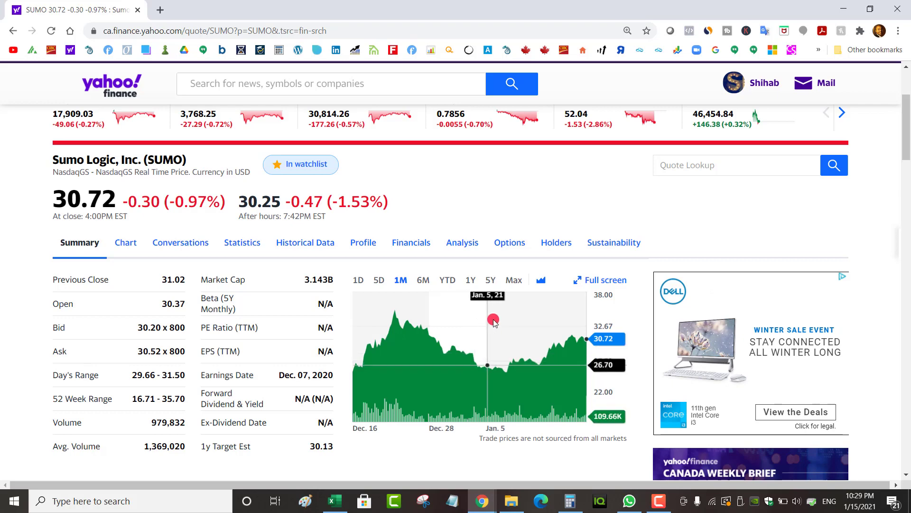
Enlarge the page to 125% and examine SUMO's price and one-month chart.
left_click(899, 30)
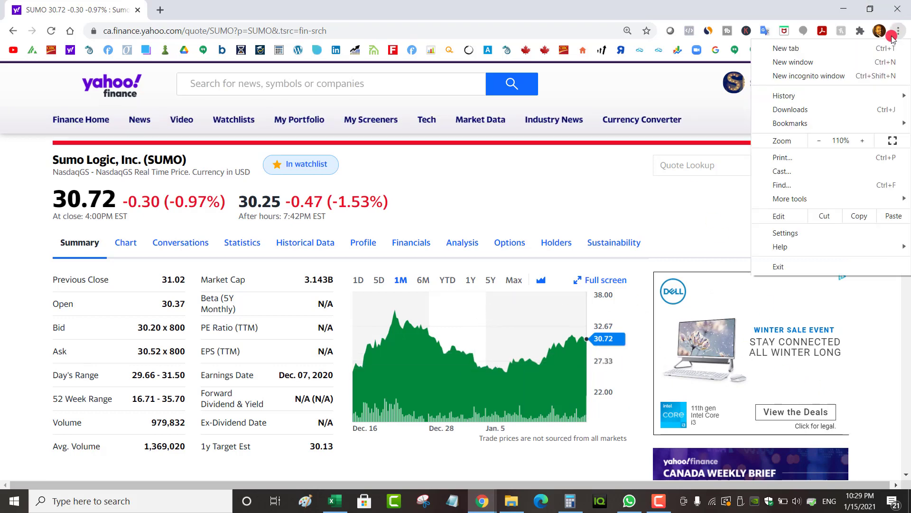
left_click(863, 140)
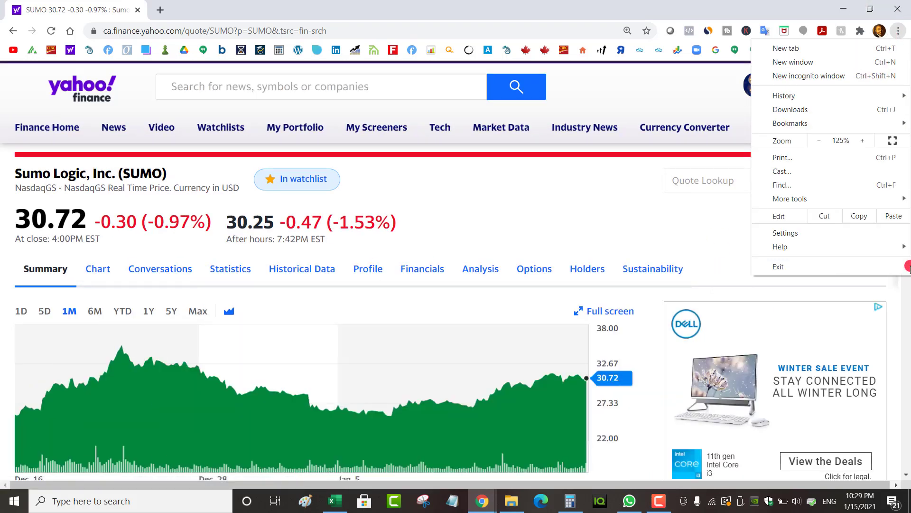
left_click(289, 478)
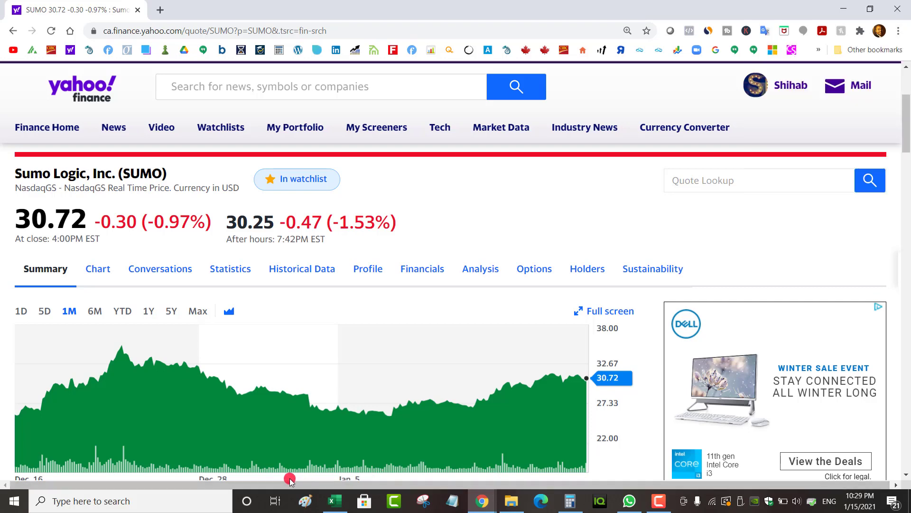
scroll(525, 350, "down", 1)
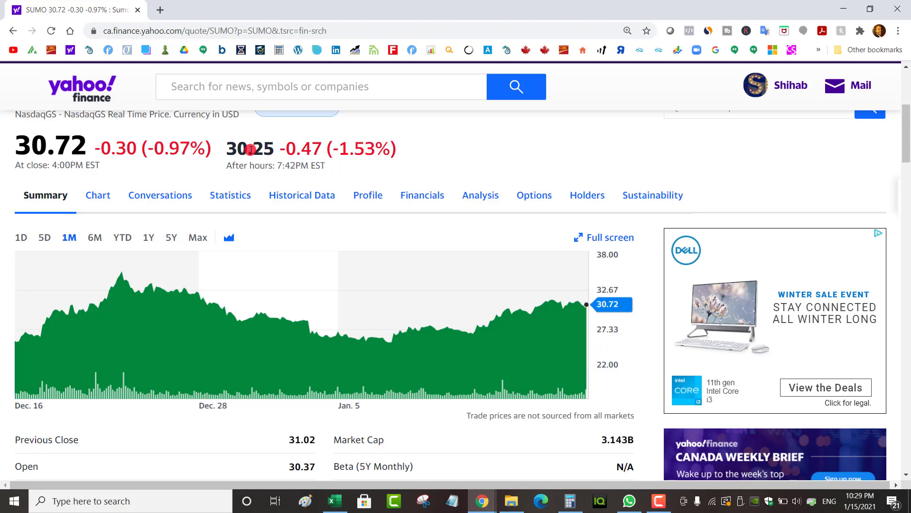
scroll(907, 105, "up", 2)
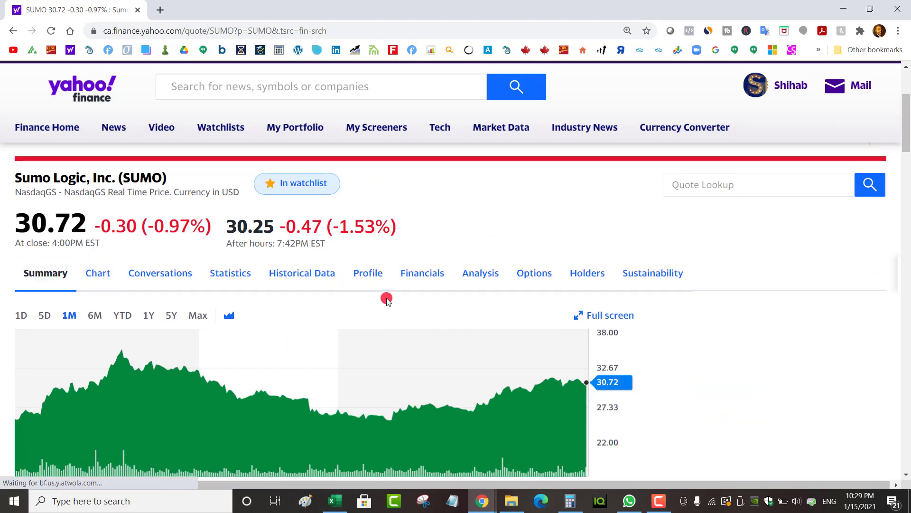
Return to the Excel trade log and review the SUMO trade's close date, opening and closing prices, contracts, total, days held and strike.
key("alt+Tab")
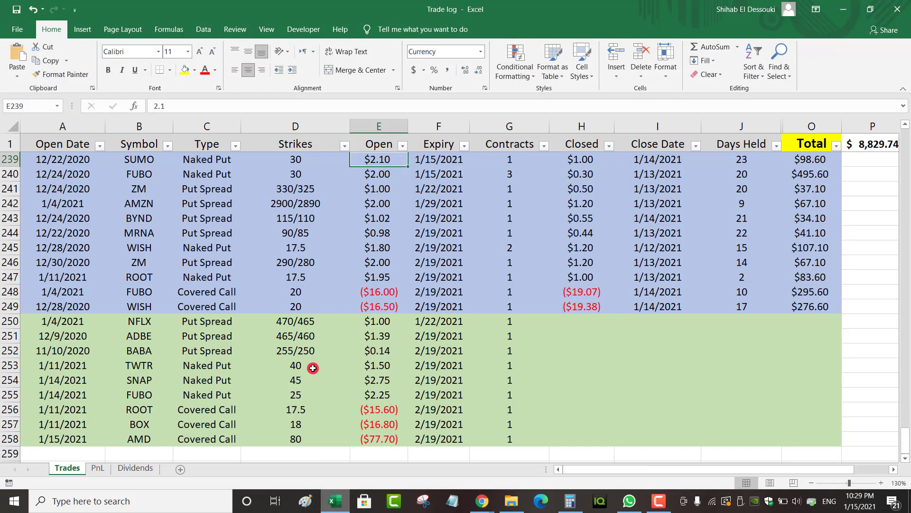
left_click(652, 162)
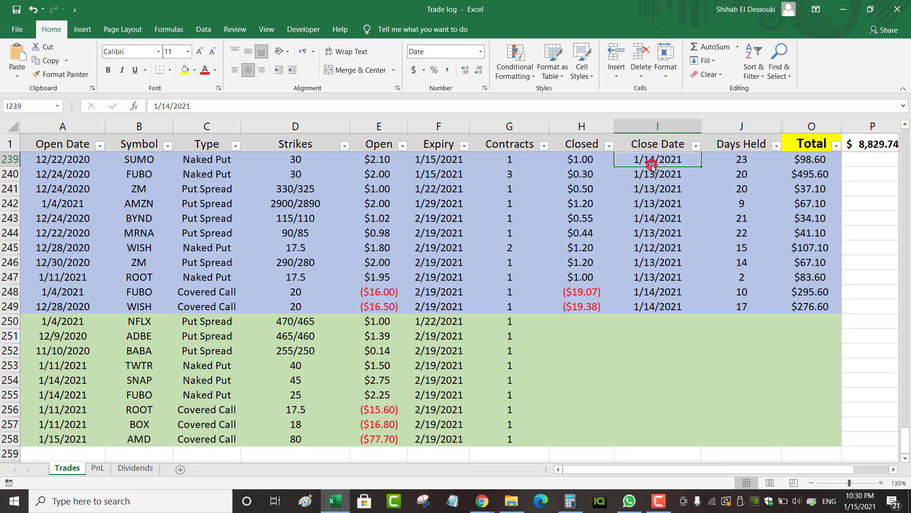
left_click(581, 161)
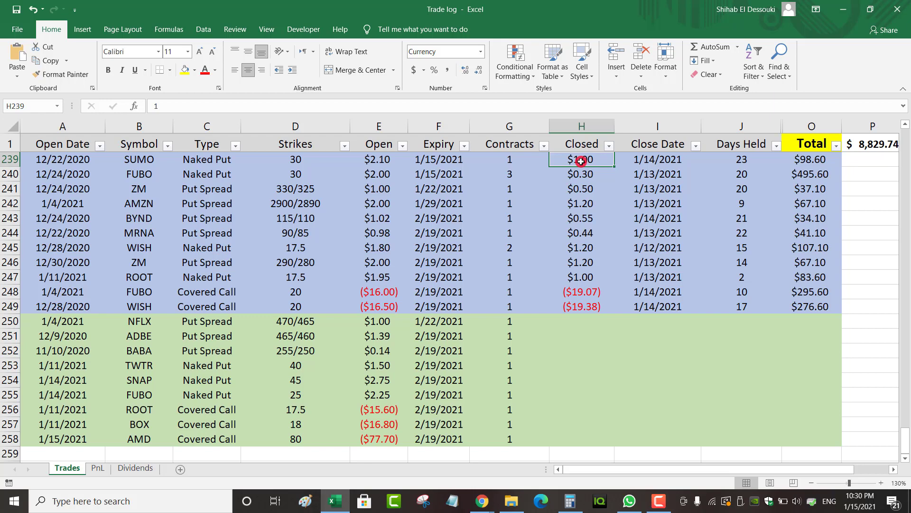
left_click(386, 163)
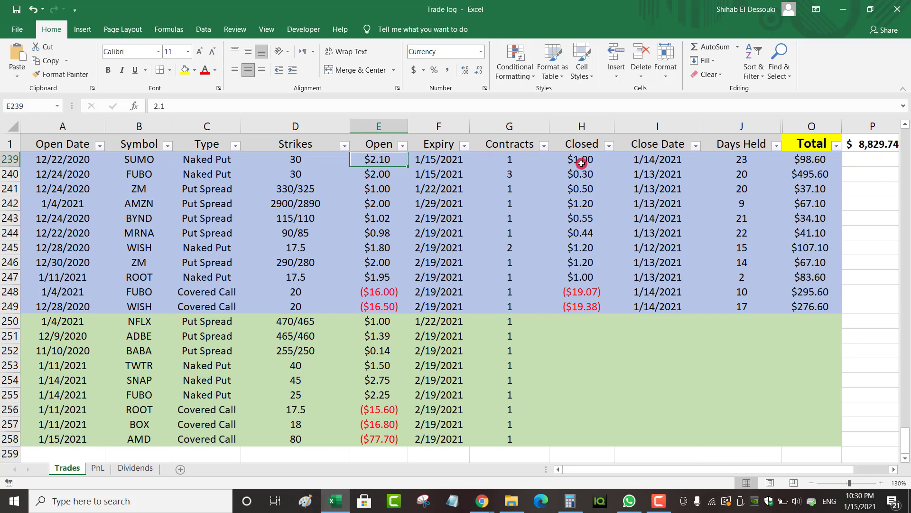
left_click(582, 162)
left_click(503, 160)
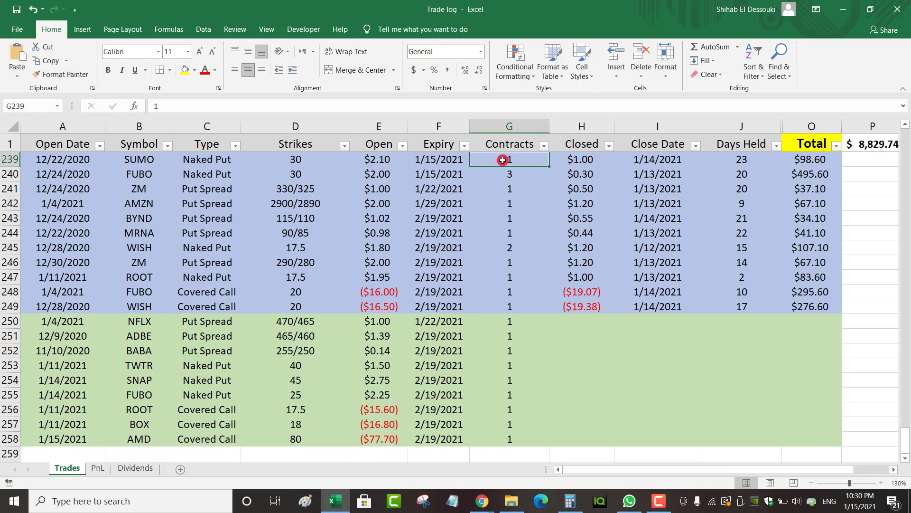
left_click(799, 160)
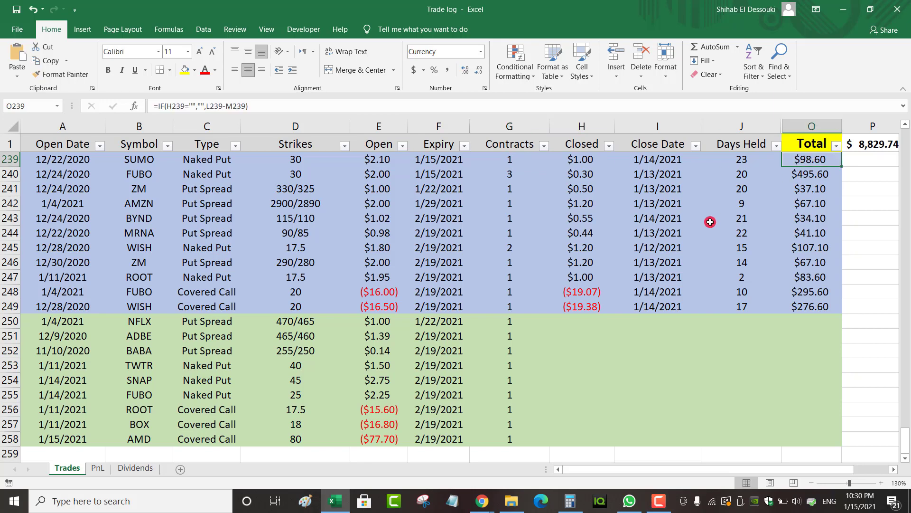
left_click(741, 160)
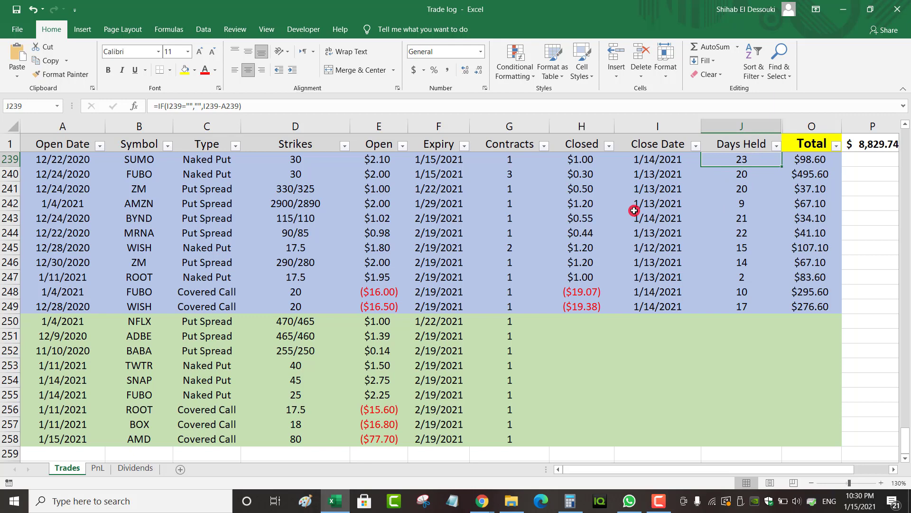
left_click(304, 159)
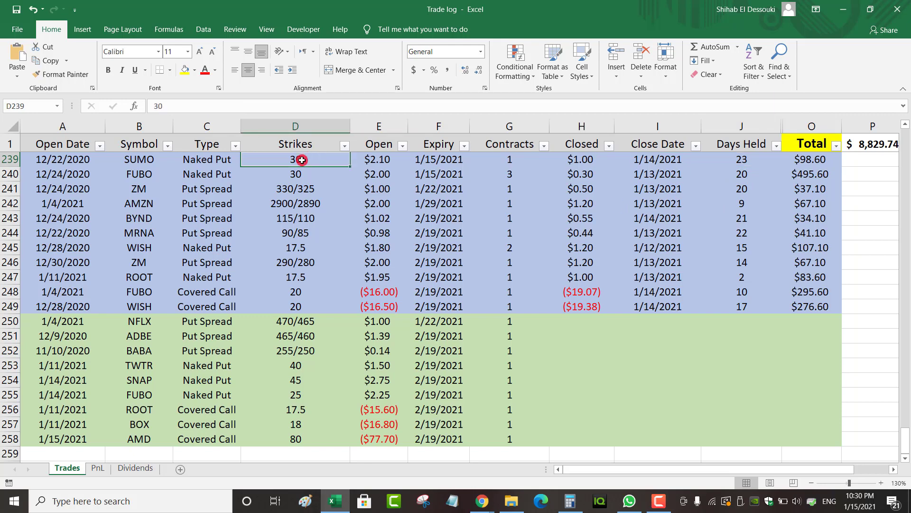
Review the FUBO naked put in row 240, covering its open date, symbol, type, strike, opening price and contracts.
left_click(61, 179)
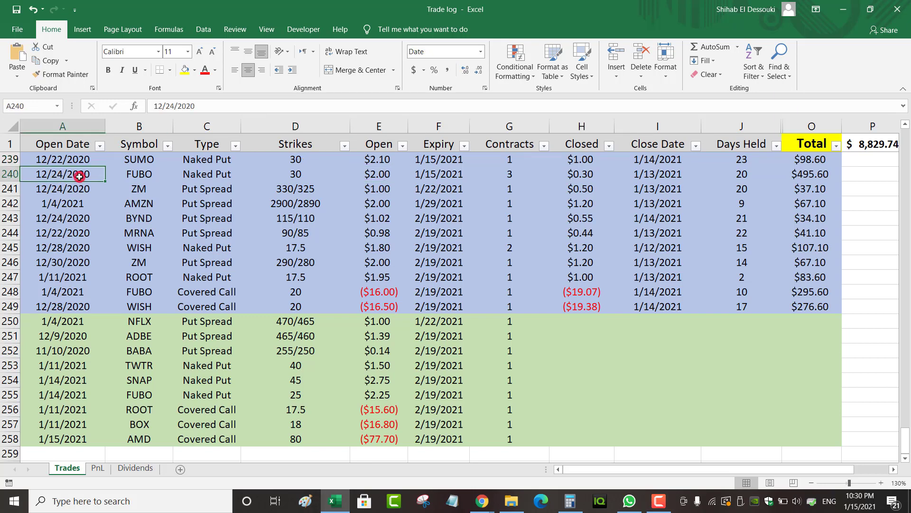
left_click(150, 179)
left_click(202, 178)
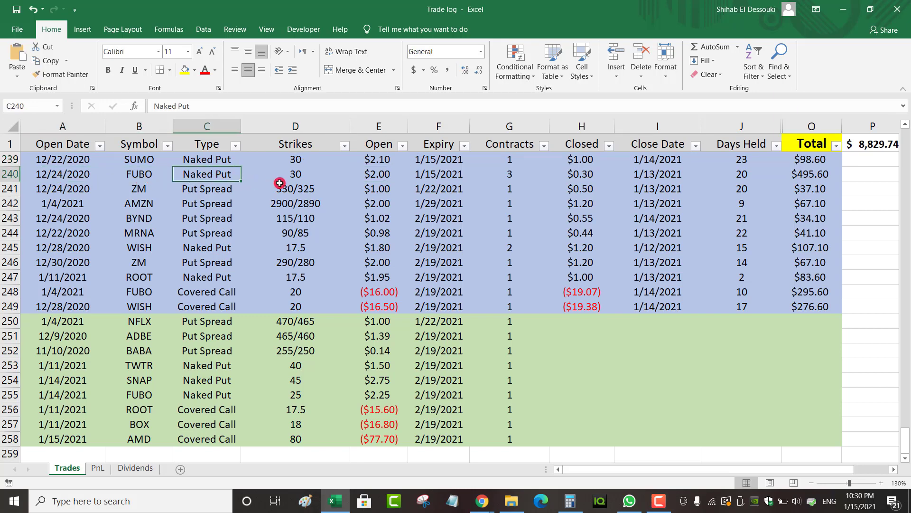
left_click(302, 176)
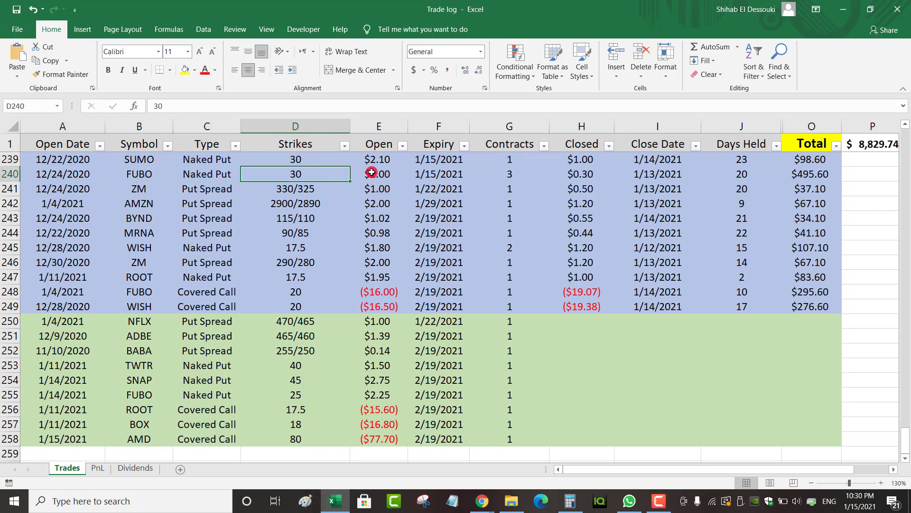
left_click(370, 173)
left_click(513, 172)
left_click(377, 174)
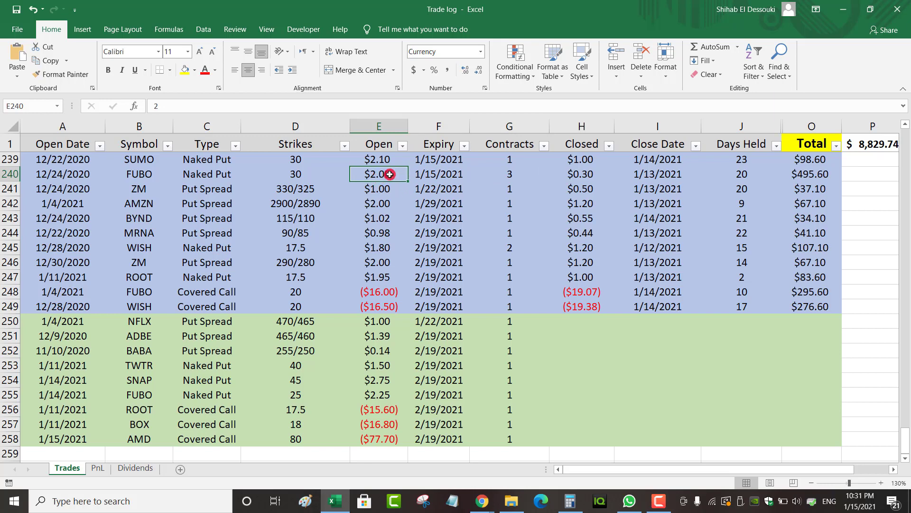
left_click(299, 174)
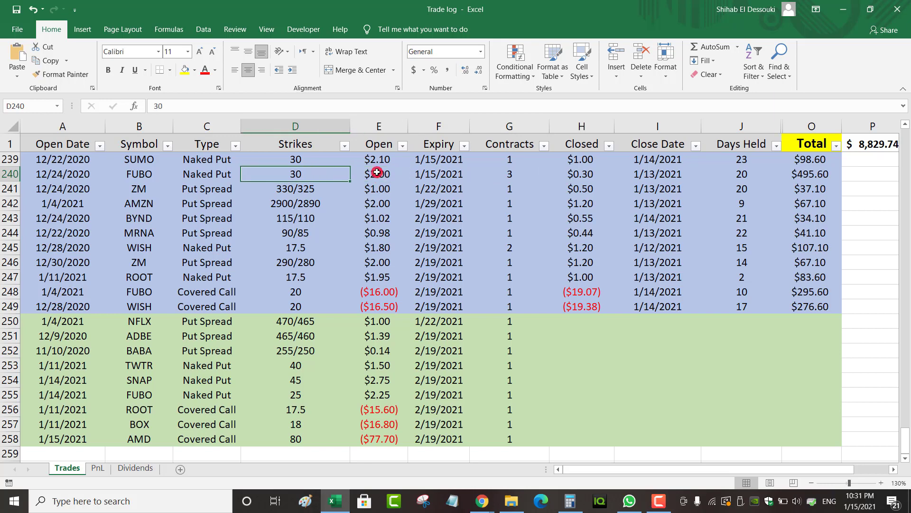
left_click(377, 173)
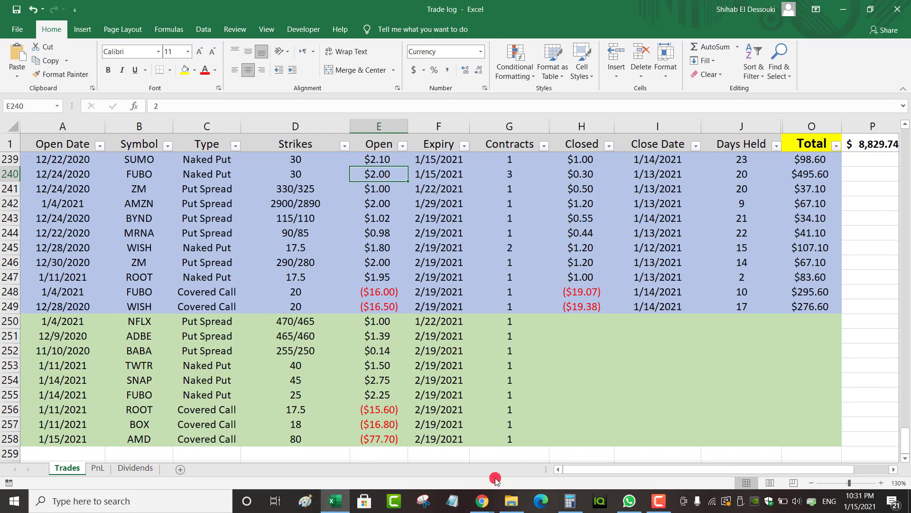
Look up FUBO on Yahoo Finance in Chrome to examine its one-month chart, and return to the Excel trade log.
left_click(481, 501)
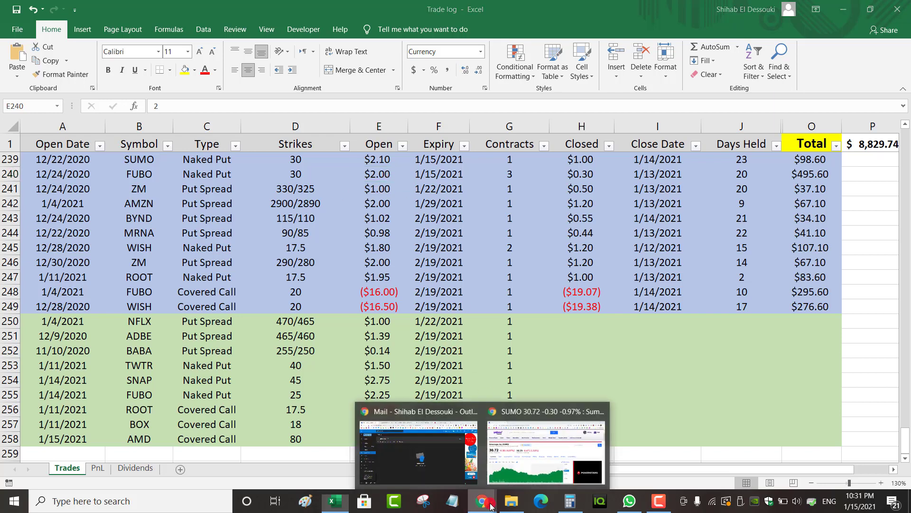
left_click(539, 470)
left_click(191, 88)
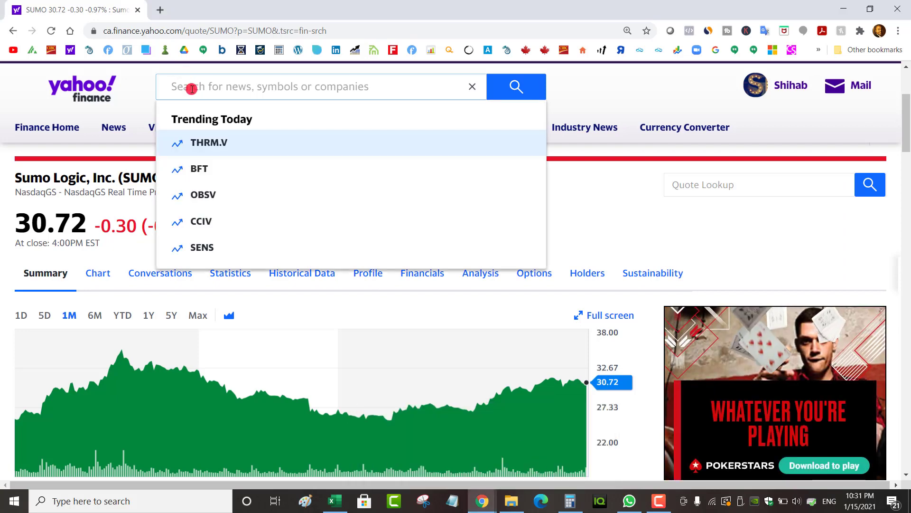
type("fubo")
left_click(216, 147)
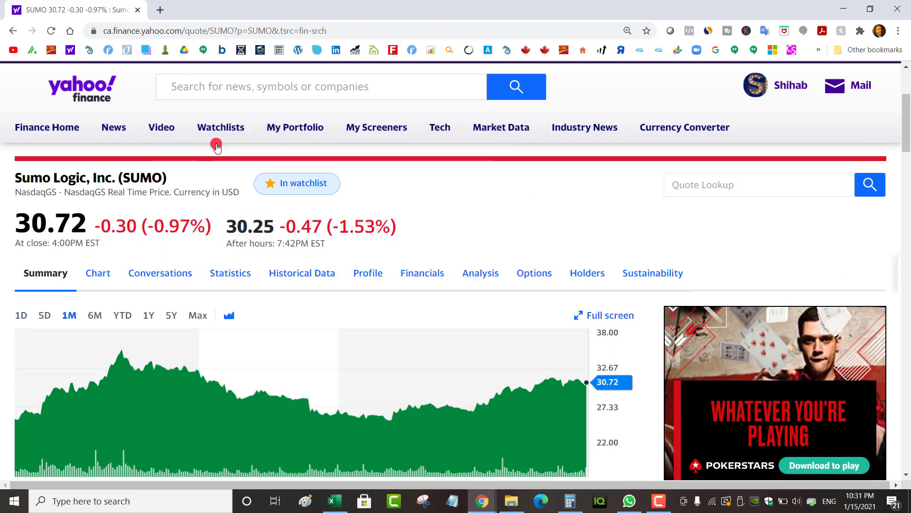
scroll(257, 305, "down", 3)
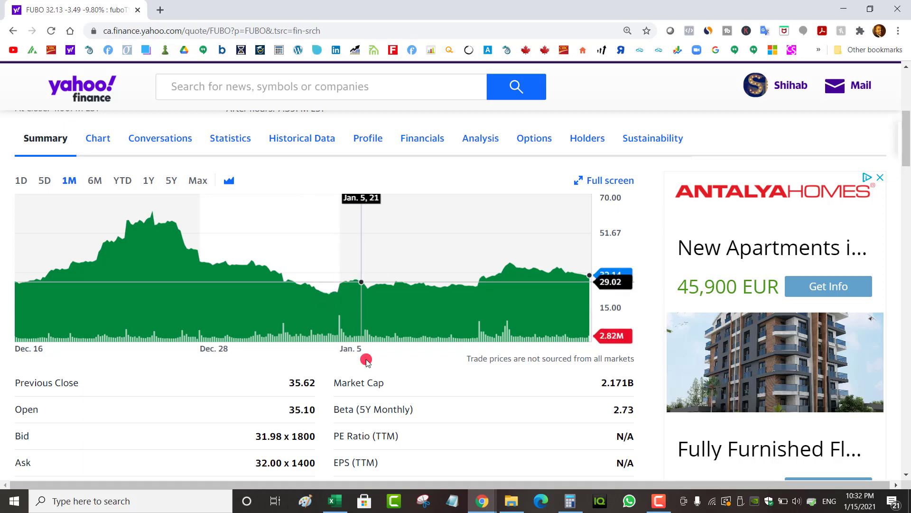
left_click(335, 501)
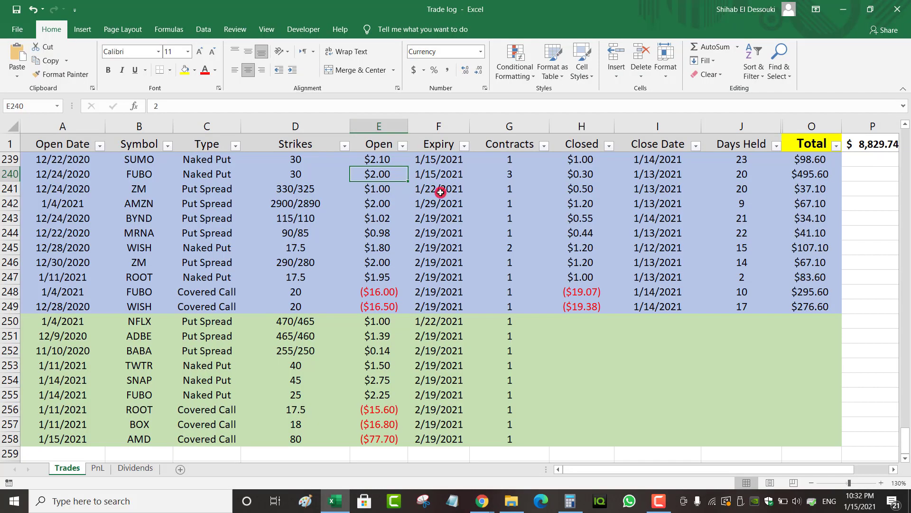
Select the FUBO trade in row 240, examine FUBO's one-month chart at Jan. 13, 2021 in Chrome, and return to the Excel trade log.
left_click(6, 175)
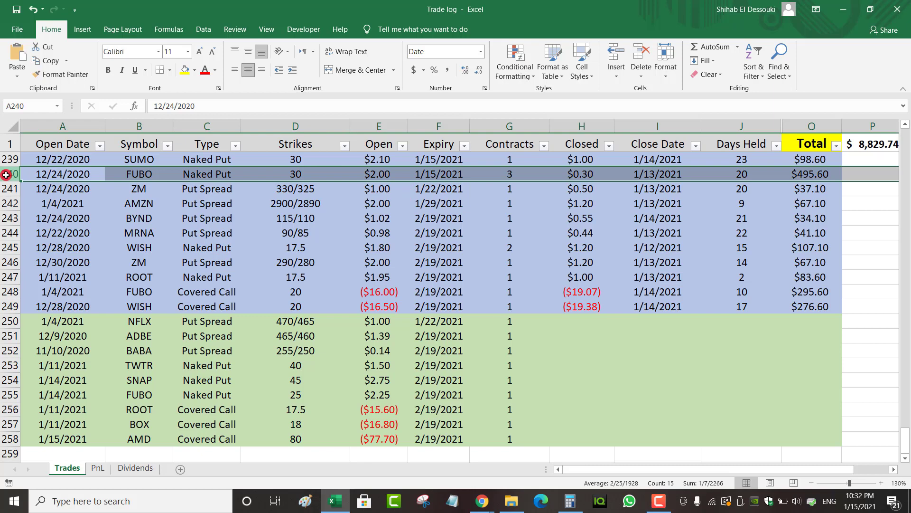
left_click(849, 5)
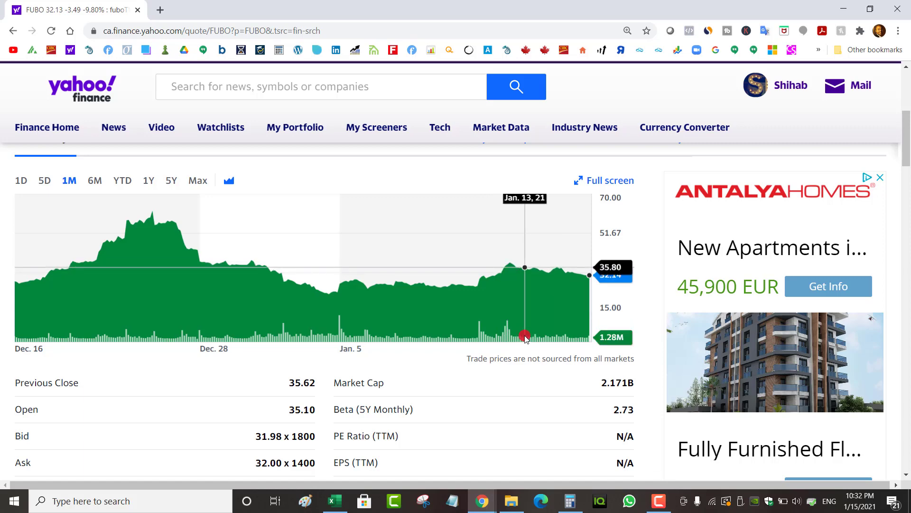
left_click(334, 501)
Review the close date, opening price, closing price and total of the FUBO naked put in row 240.
left_click(653, 172)
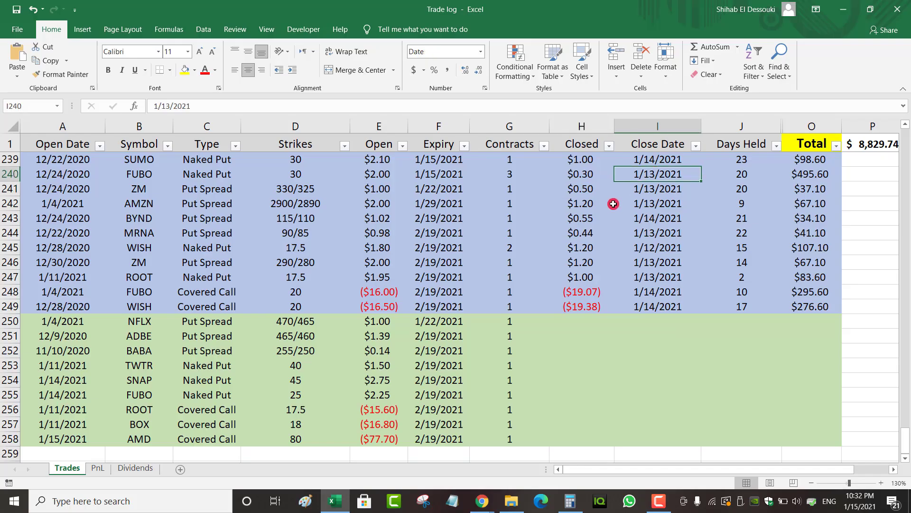
left_click(379, 175)
left_click(566, 175)
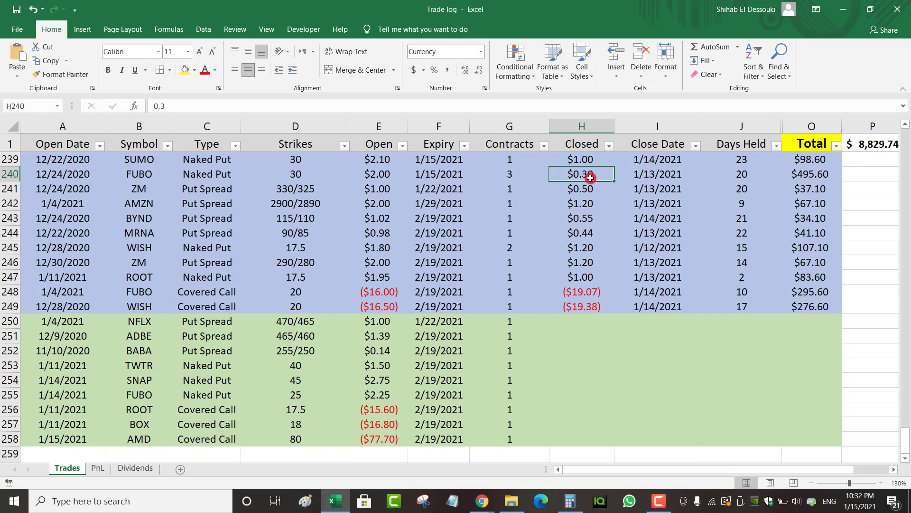
left_click(376, 177)
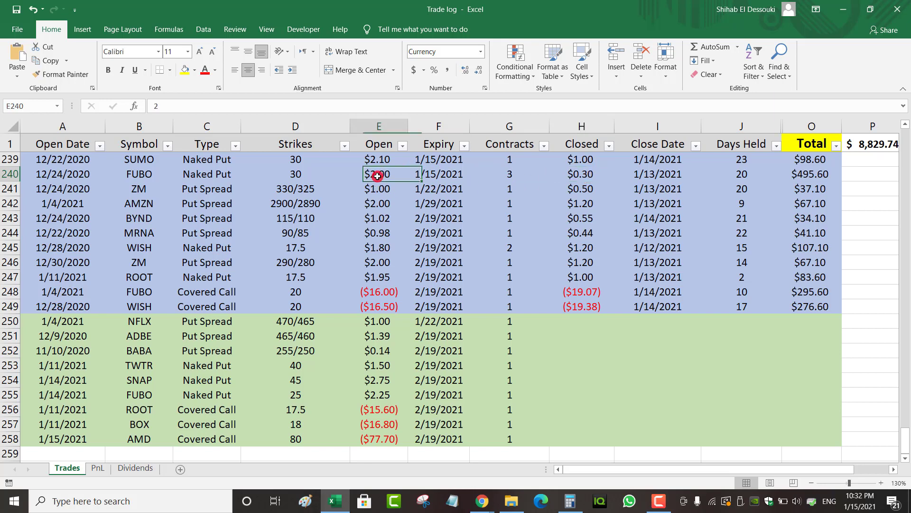
left_click(799, 177)
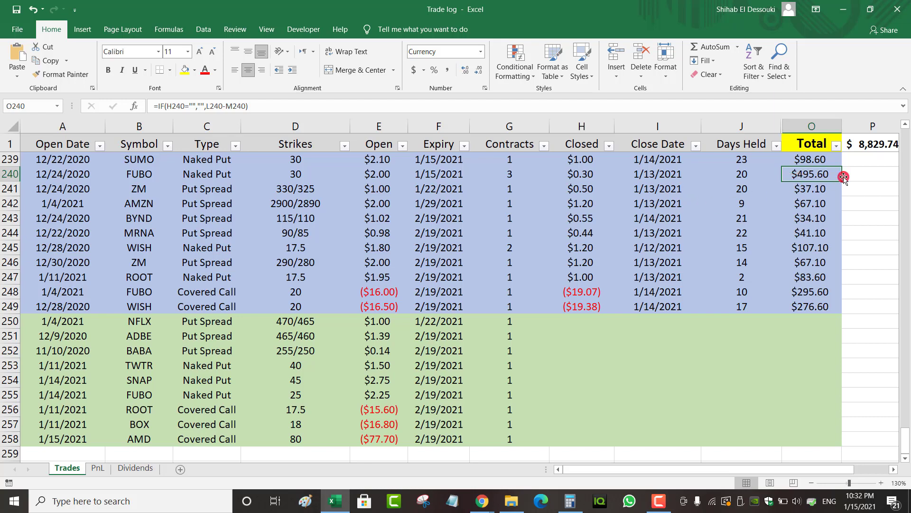
left_click(579, 175)
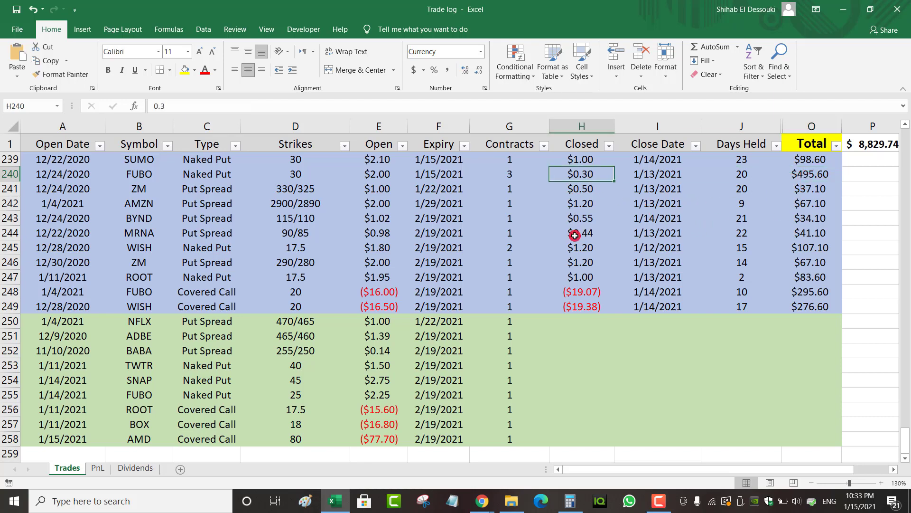
left_click(812, 174)
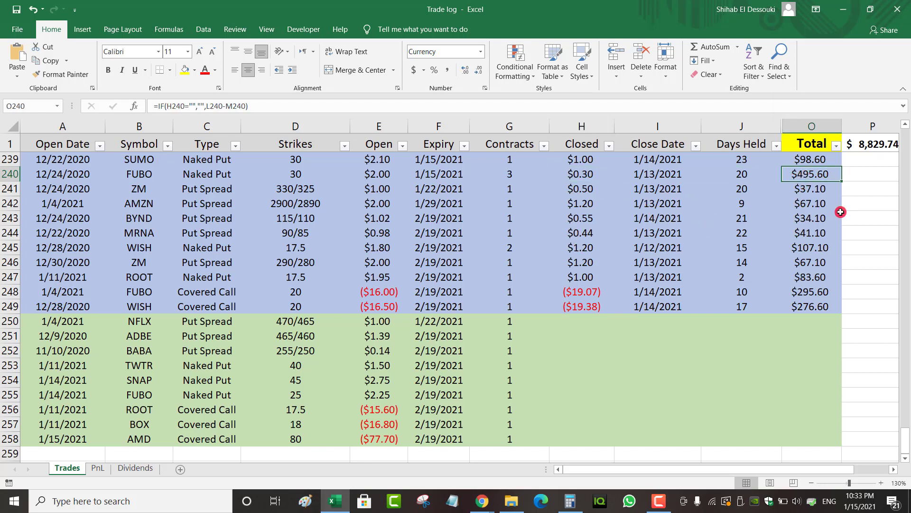
Review the ZM put spread in row 241, covering its closing price, strikes, symbol and open date.
left_click(5, 189)
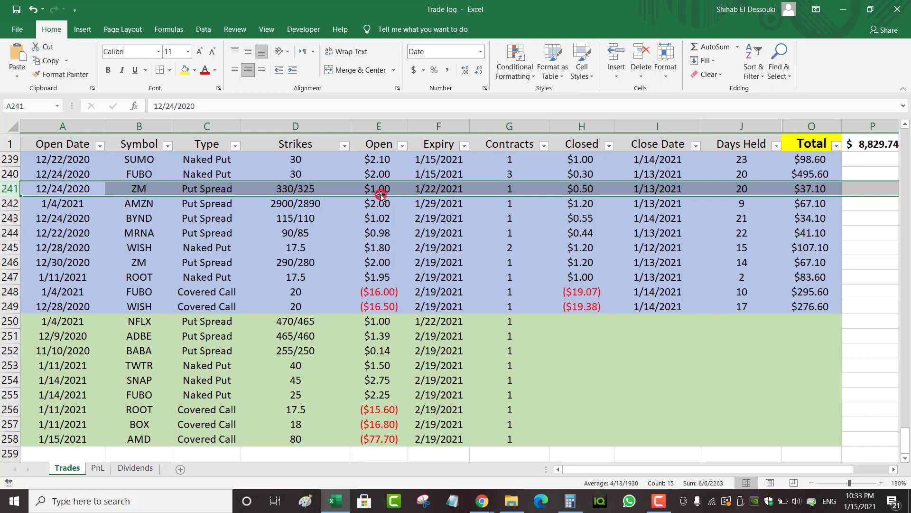
left_click(589, 190)
left_click(261, 188)
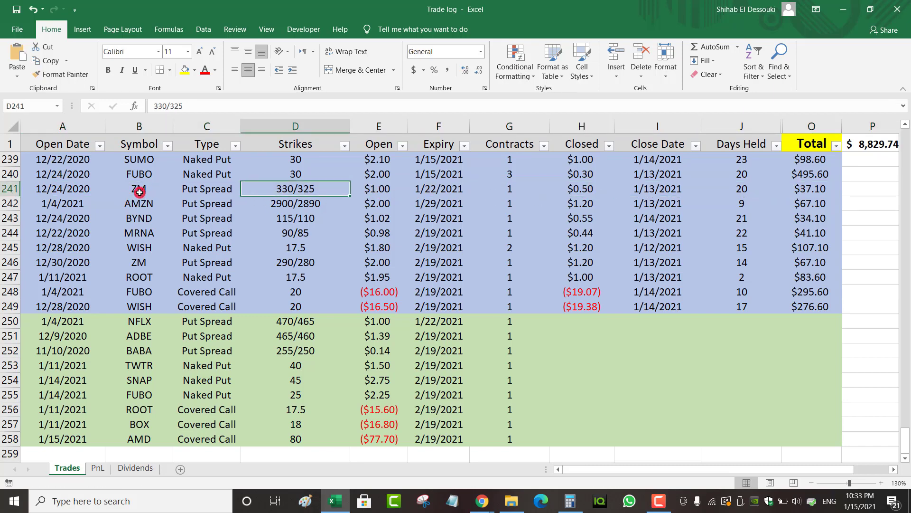
left_click(139, 192)
left_click(86, 192)
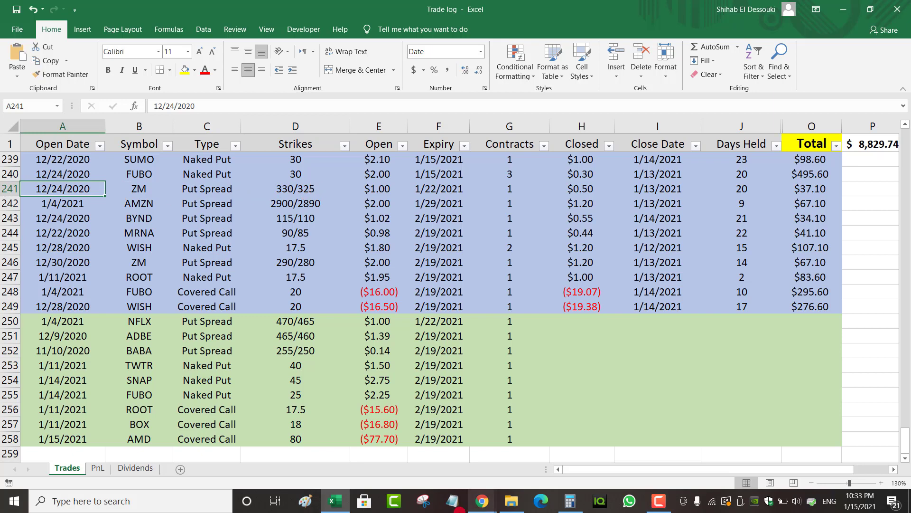
Switch to Chrome, look up ZM on Yahoo Finance and examine its one-month chart at Dec. 24, 2020.
left_click(481, 501)
left_click(544, 465)
left_click(206, 86)
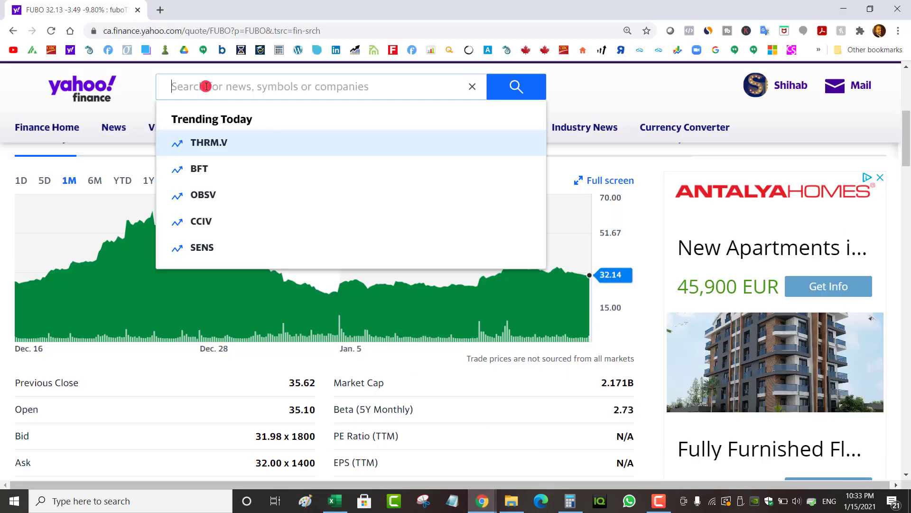
type("ZM")
left_click(254, 141)
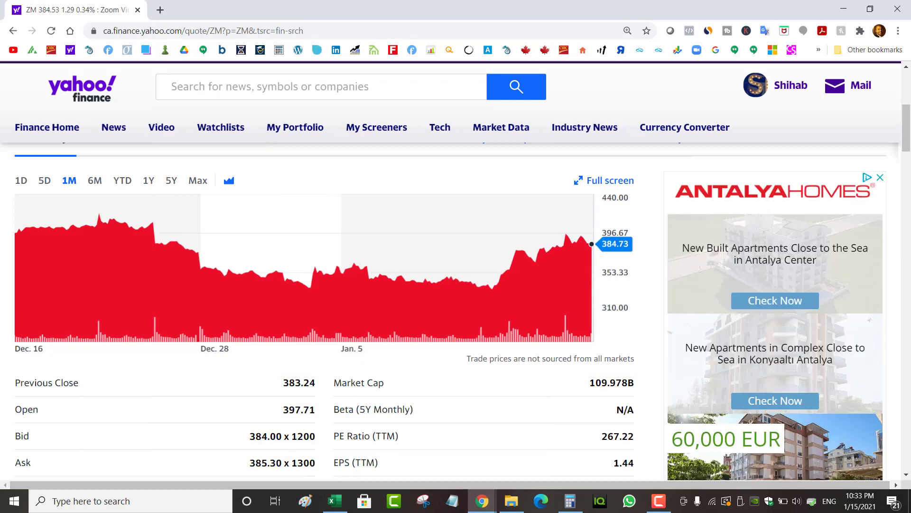
left_click_drag(904, 117, 904, 107)
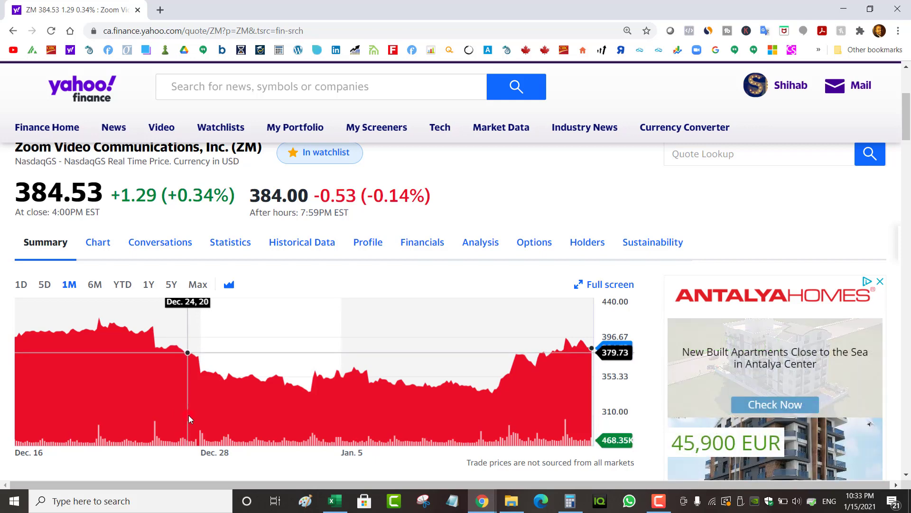
Return to the Excel trade log and review the ZM put spread's strikes, expiry and close date in row 241.
left_click(335, 500)
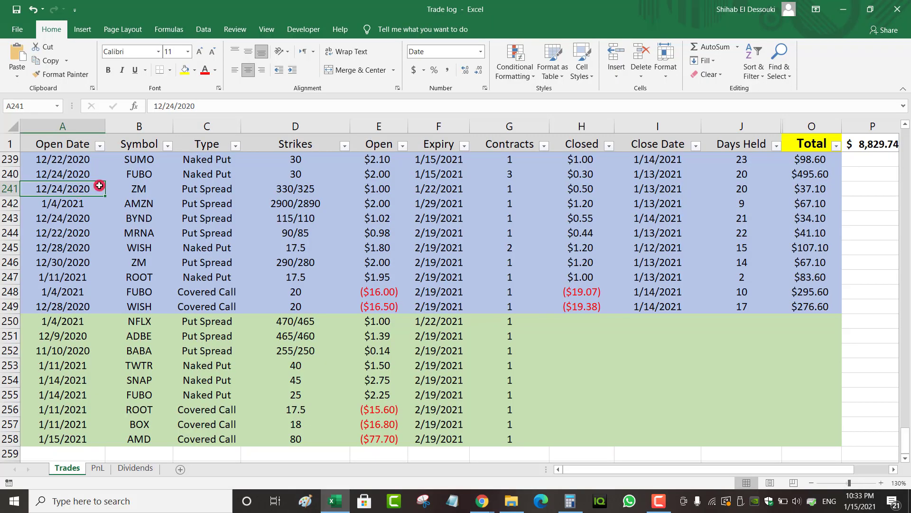
left_click(299, 188)
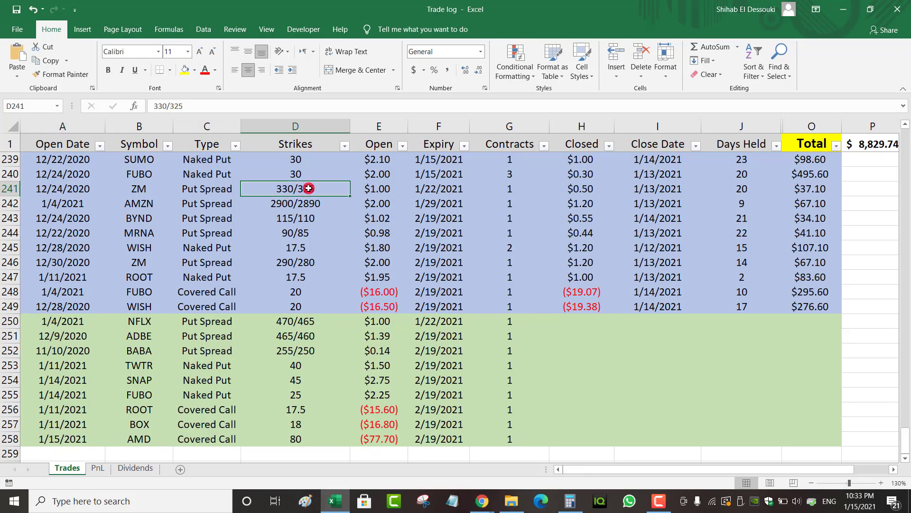
left_click(442, 190)
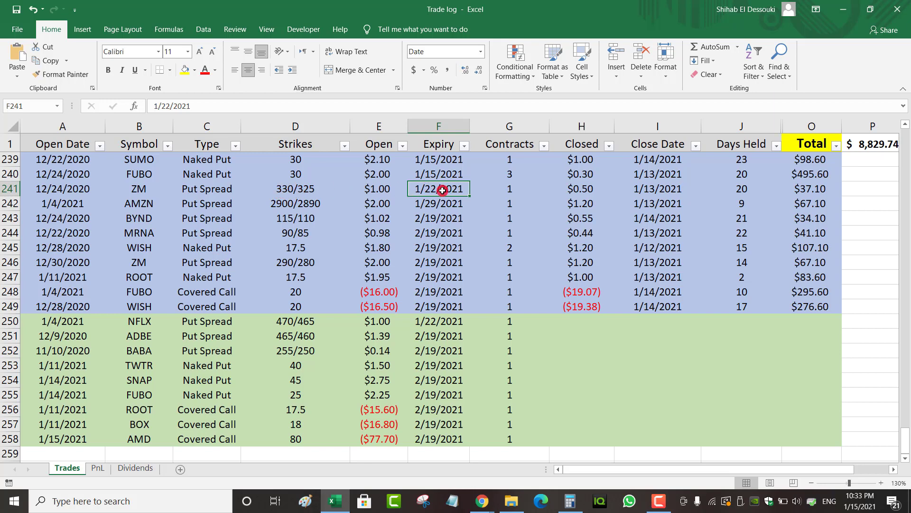
left_click(663, 191)
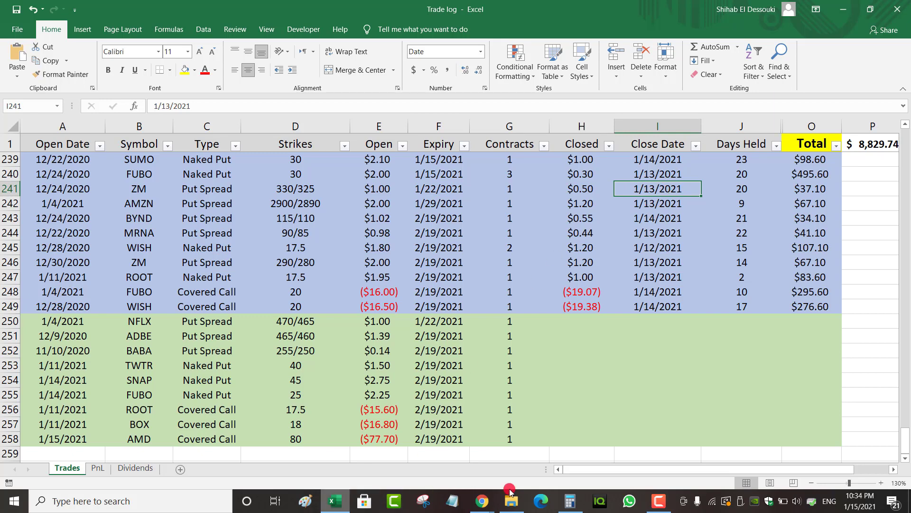
Check ZM's price on the one-month chart at Jan. 13, 2021 in Chrome, and return to the Excel trade log.
left_click(486, 505)
left_click(536, 456)
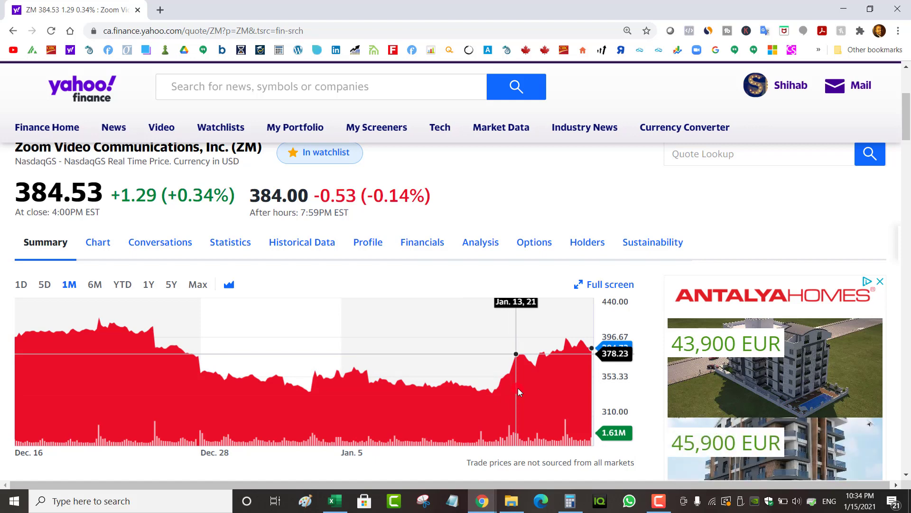
left_click(336, 502)
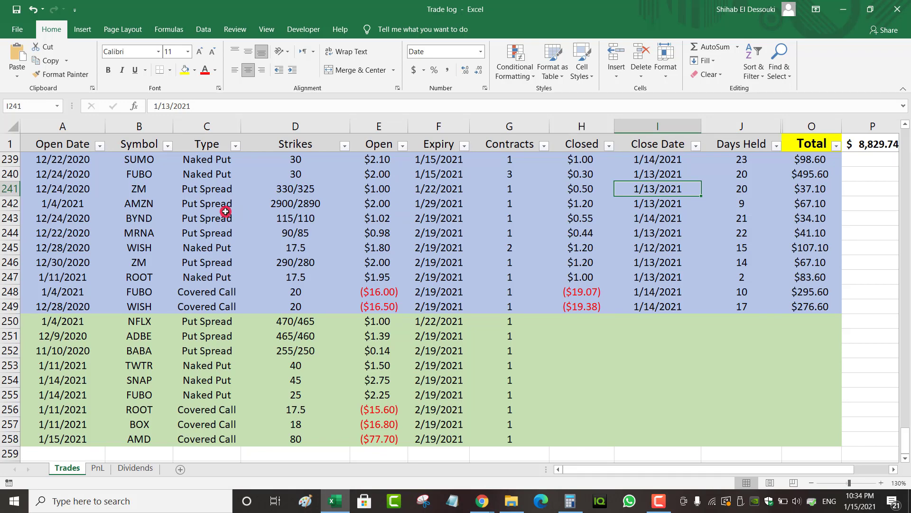
Review the ZM put spread's closing price, total and strikes in row 241.
left_click(589, 193)
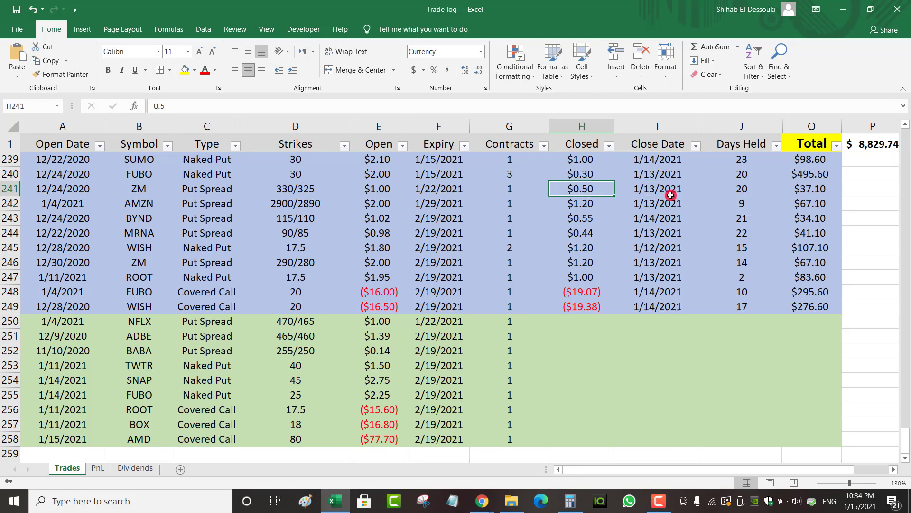
left_click(809, 185)
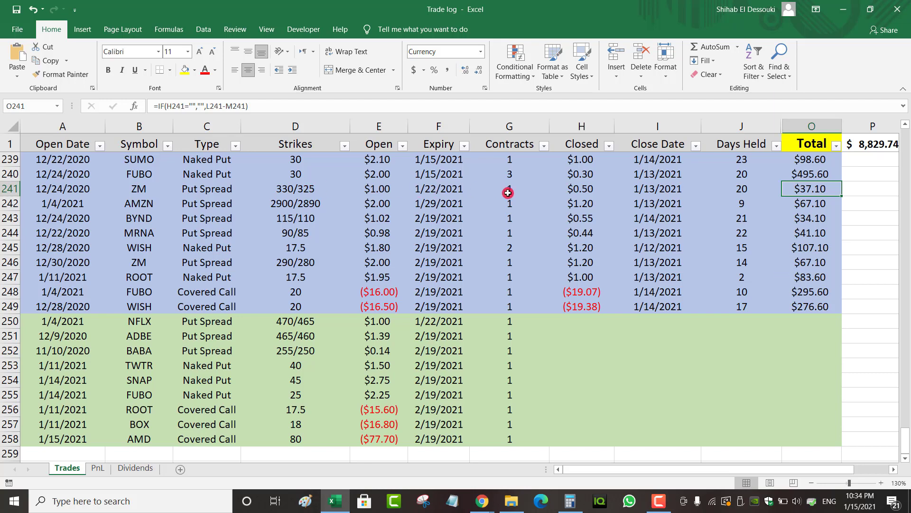
left_click(587, 191)
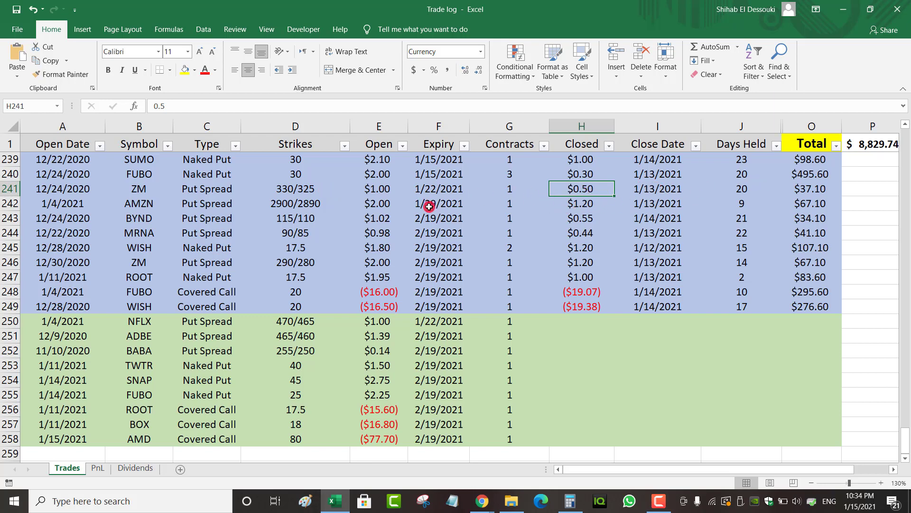
left_click(283, 192)
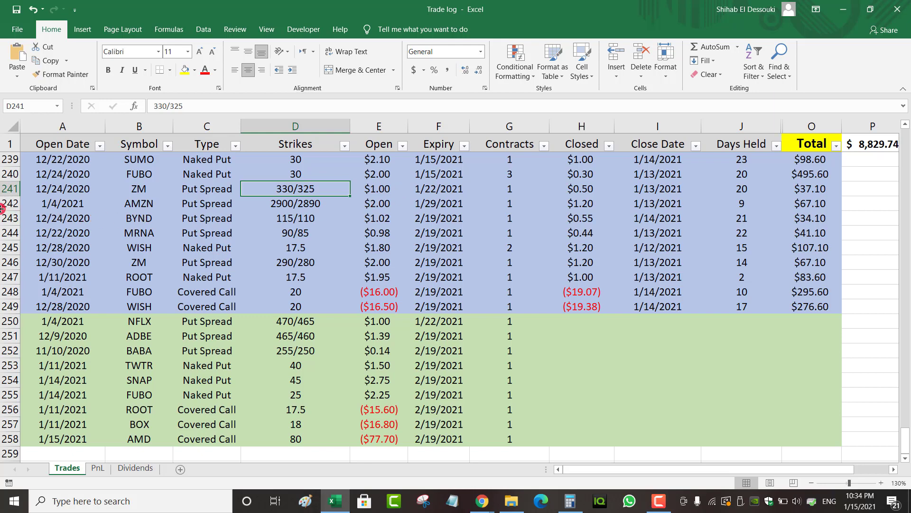
left_click(814, 191)
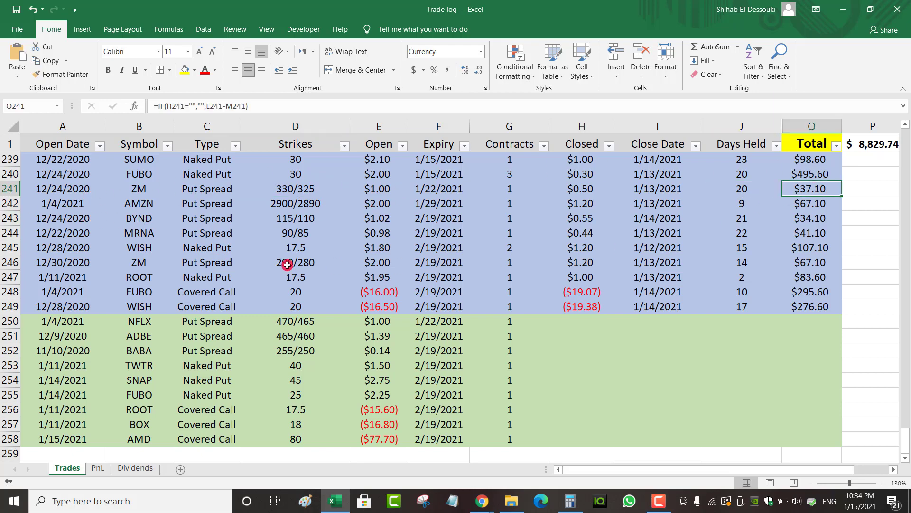
Review the AMZN put spread in row 242, covering its open date, strikes, opening price and expiry.
left_click(8, 203)
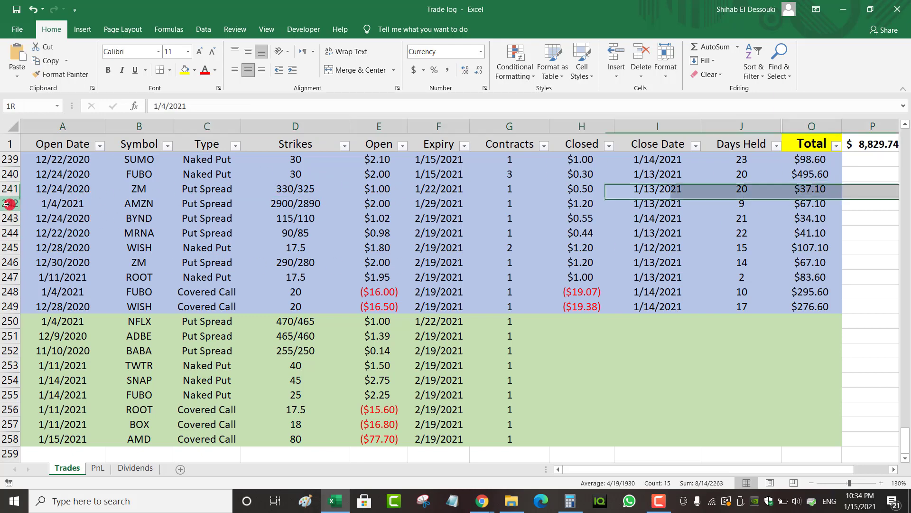
left_click(63, 204)
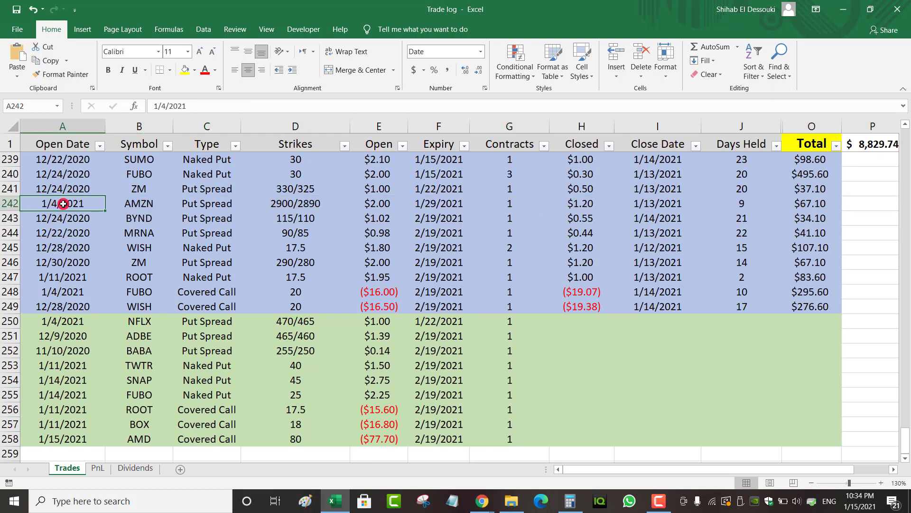
left_click(255, 204)
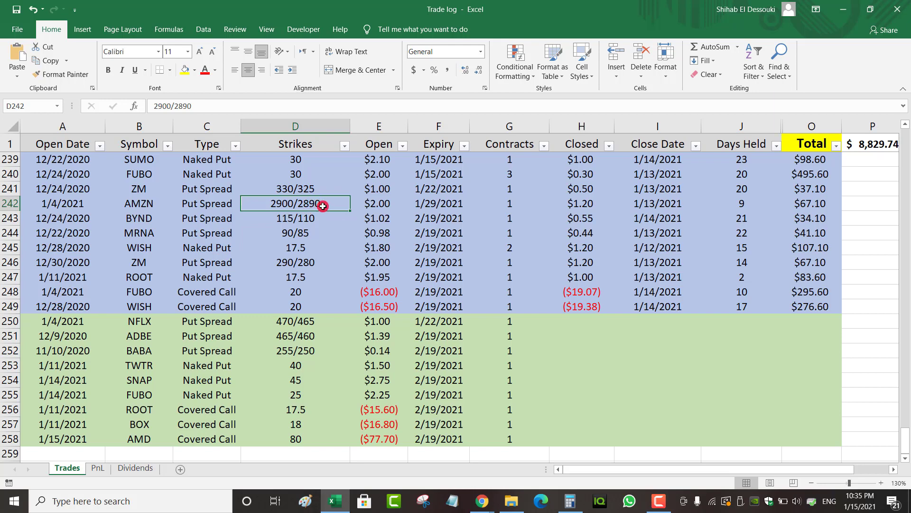
left_click(385, 204)
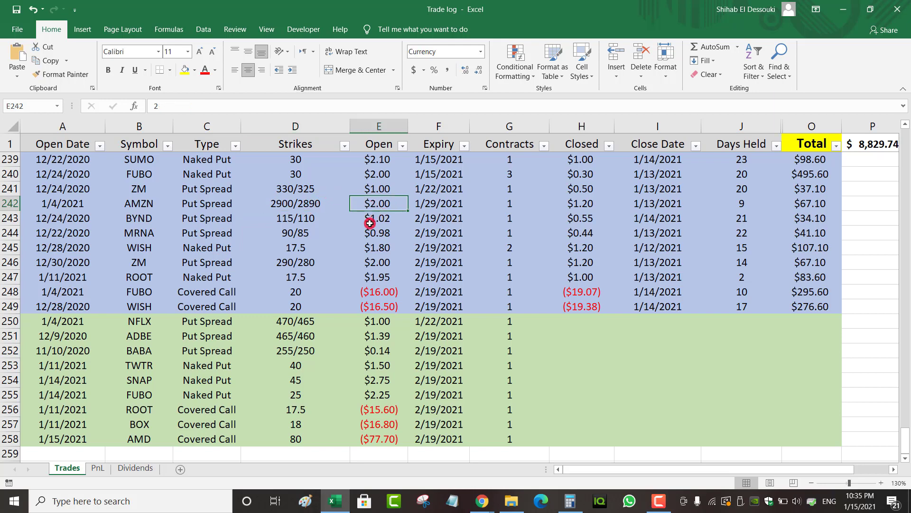
left_click(295, 208)
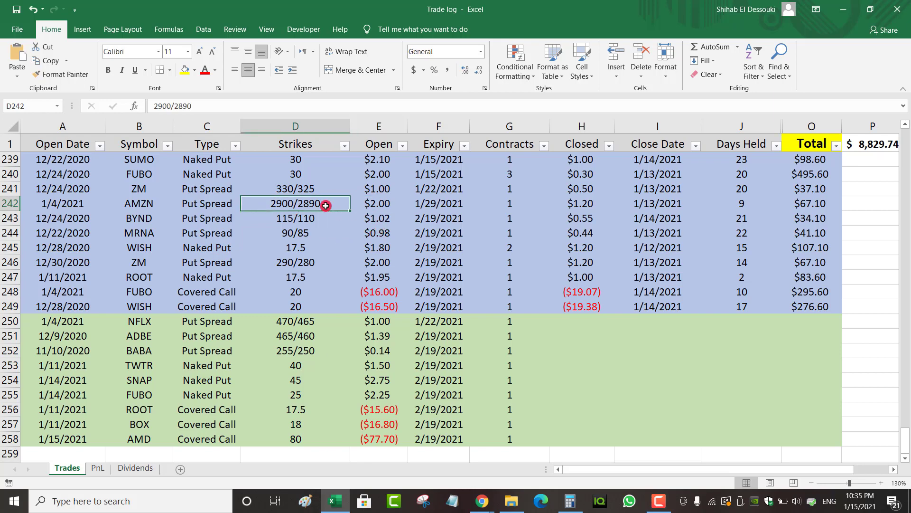
left_click(380, 203)
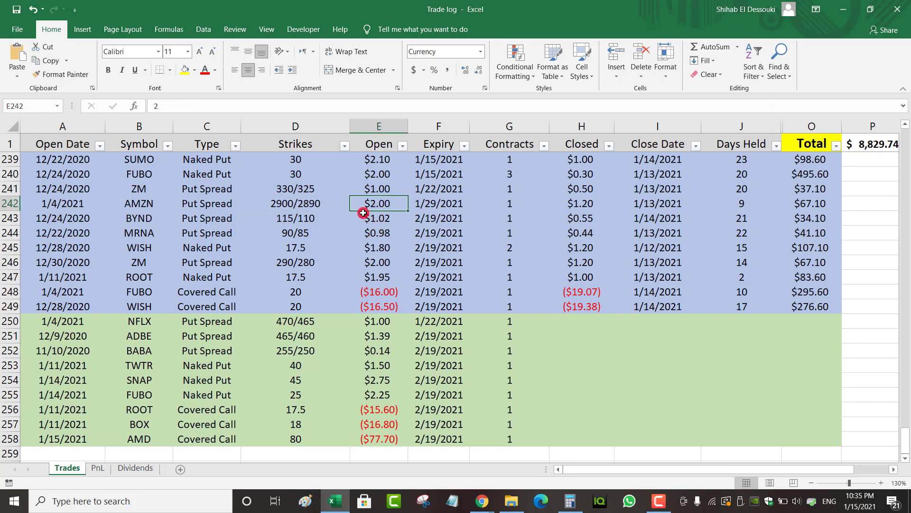
left_click(417, 205)
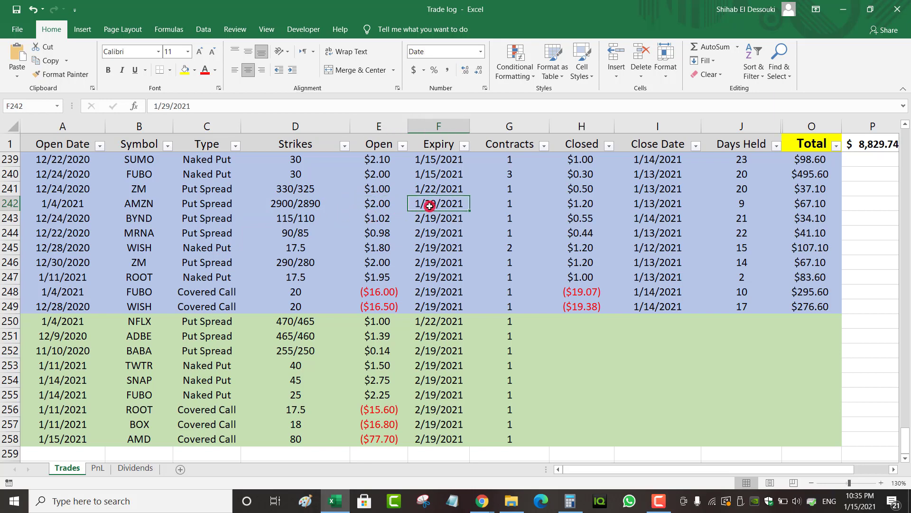
Compare the AMZN put spread's strikes and opening price with its closing price and total in row 242.
left_click(304, 200)
left_click(372, 205)
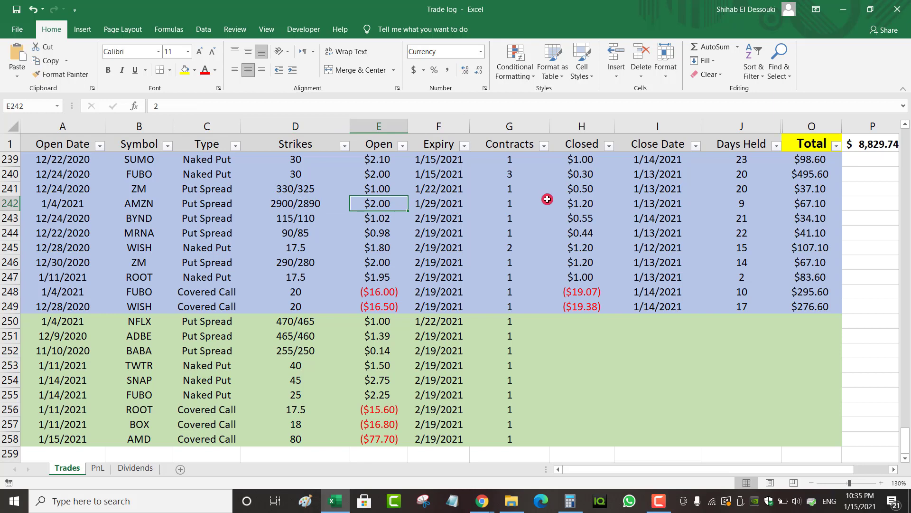
left_click(588, 204)
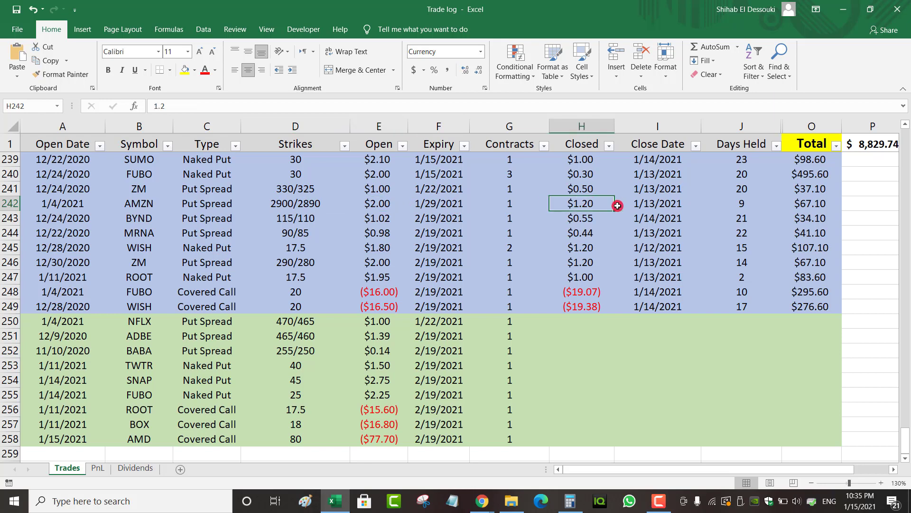
left_click(811, 205)
left_click(382, 203)
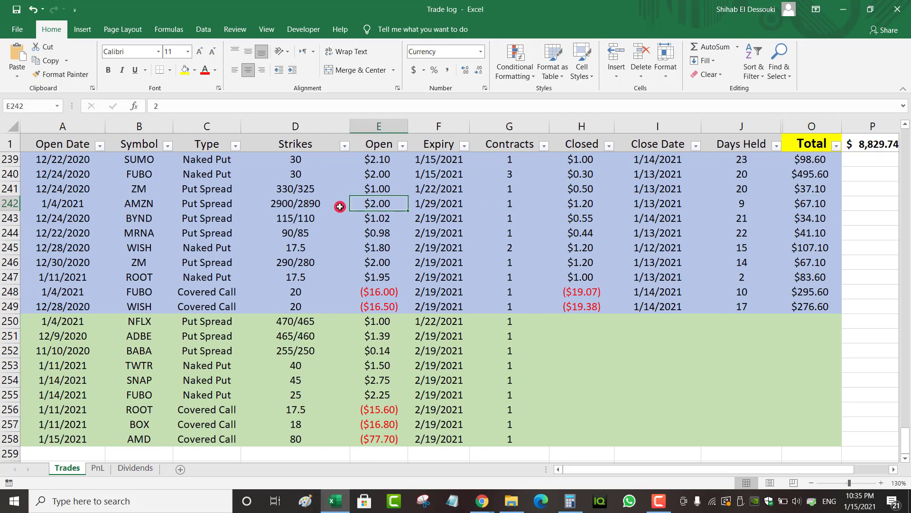
Check the AMZN put spread's open date, switch to Chrome, look up AMZN on Yahoo Finance and check its one-month chart at Jan. 13, 2021.
left_click(63, 205)
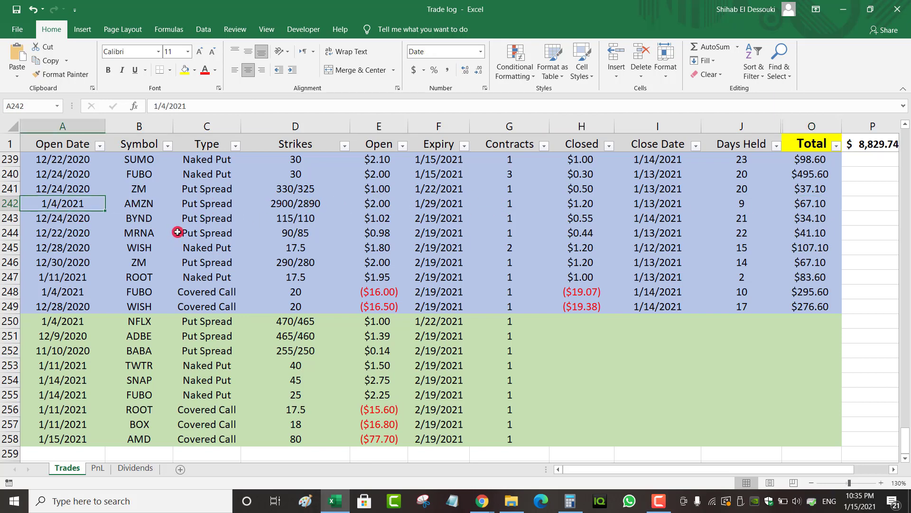
mouse_move(482, 500)
left_click(553, 441)
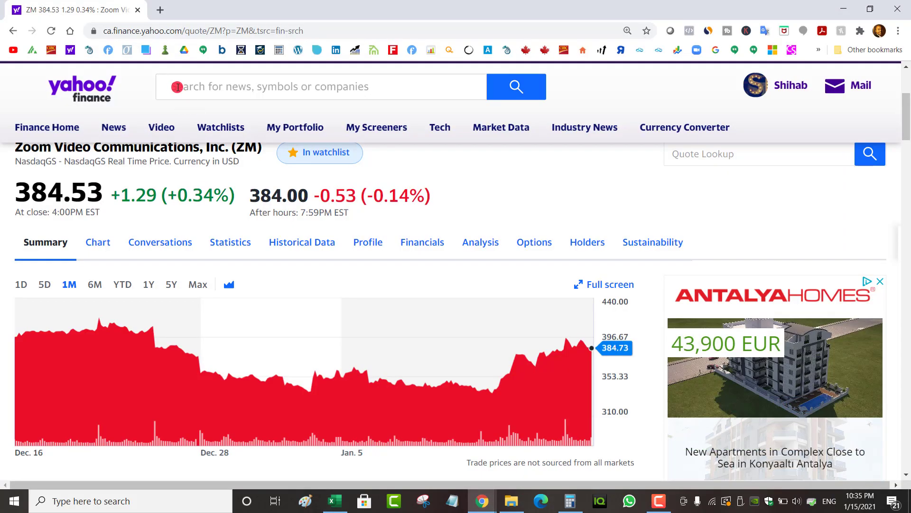
left_click(177, 87)
type("amzn")
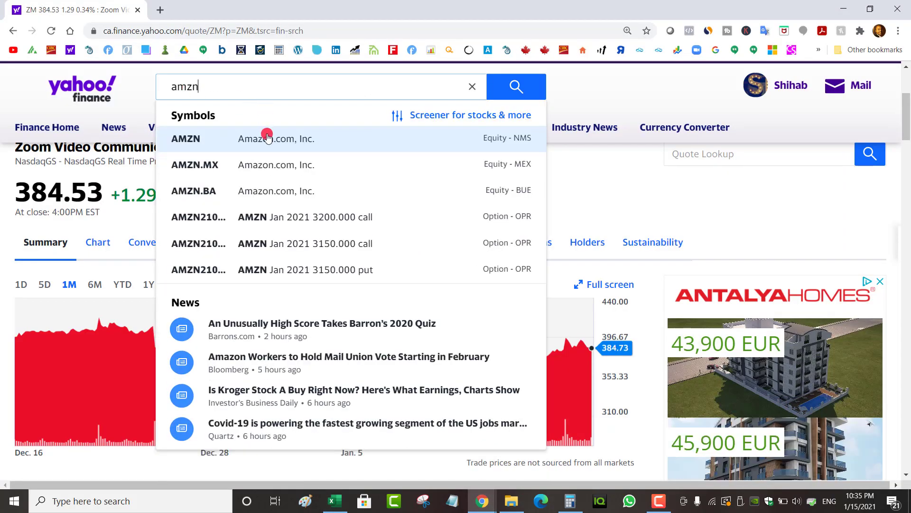
left_click(268, 137)
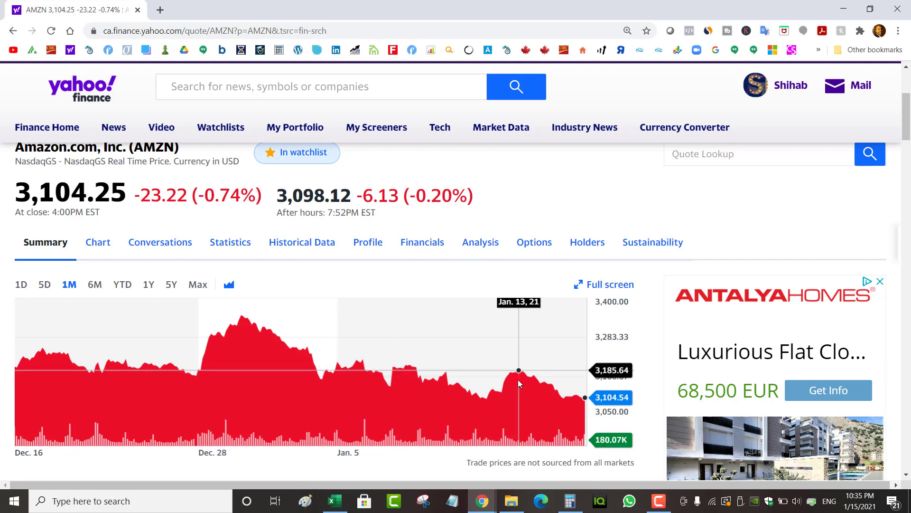
Return to the Excel trade log and review the AMZN put spread's total and days held in row 242.
left_click(334, 501)
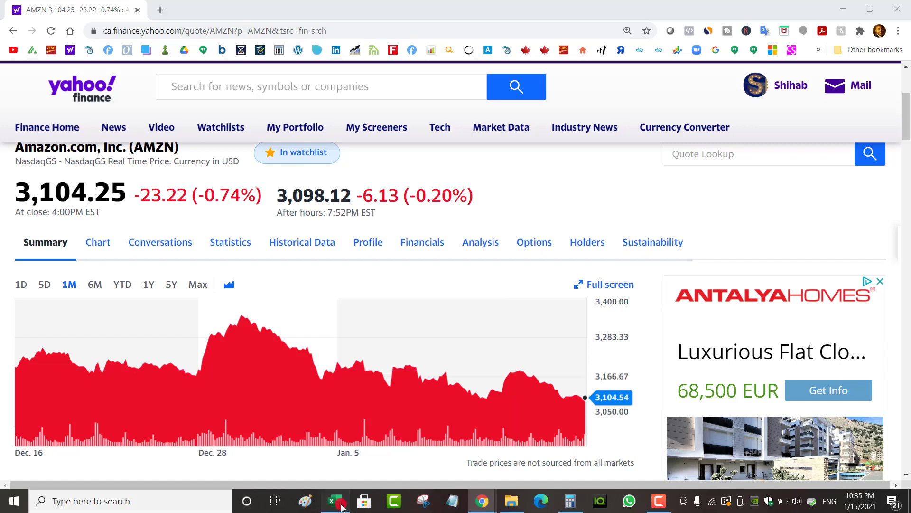
left_click(820, 205)
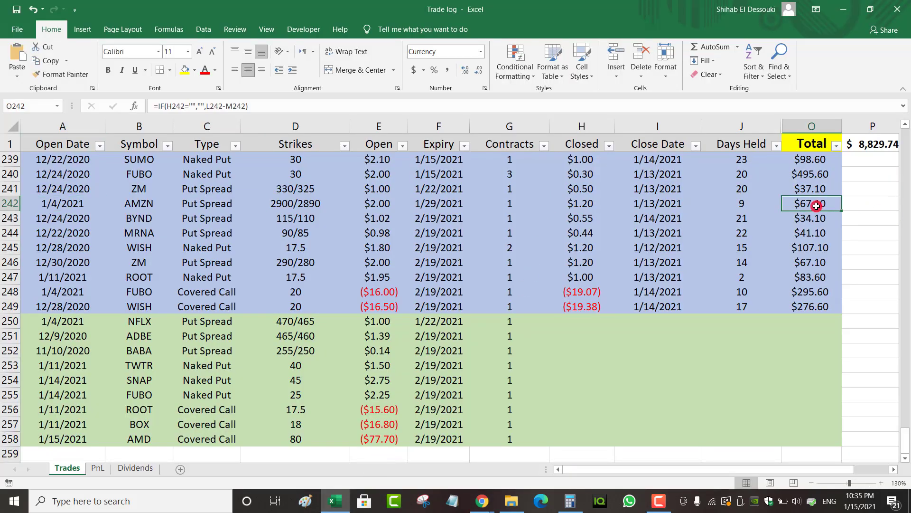
left_click(740, 204)
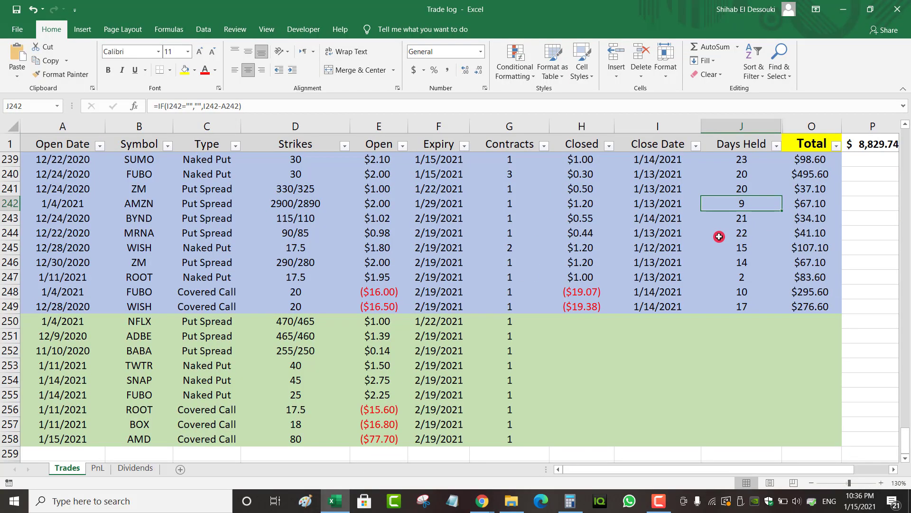
Review the BYND put spread in row 243, covering its days held and open date.
left_click(4, 219)
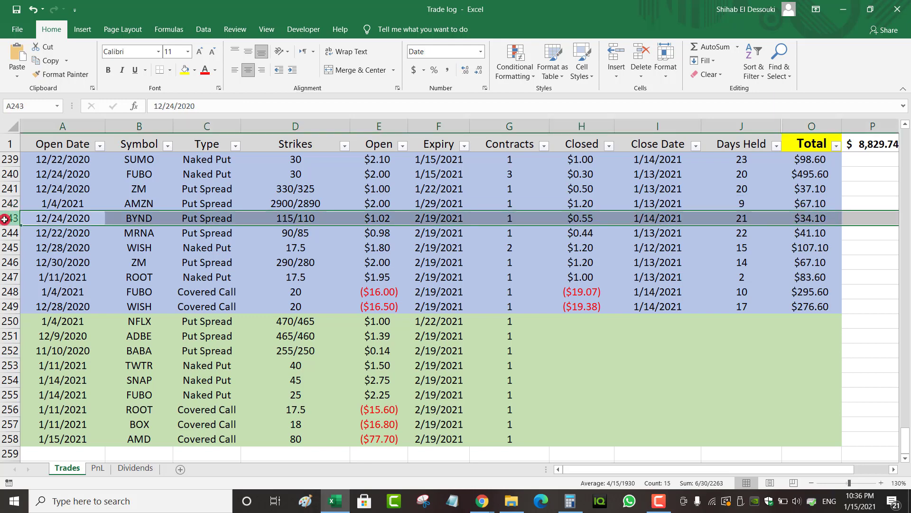
left_click(756, 217)
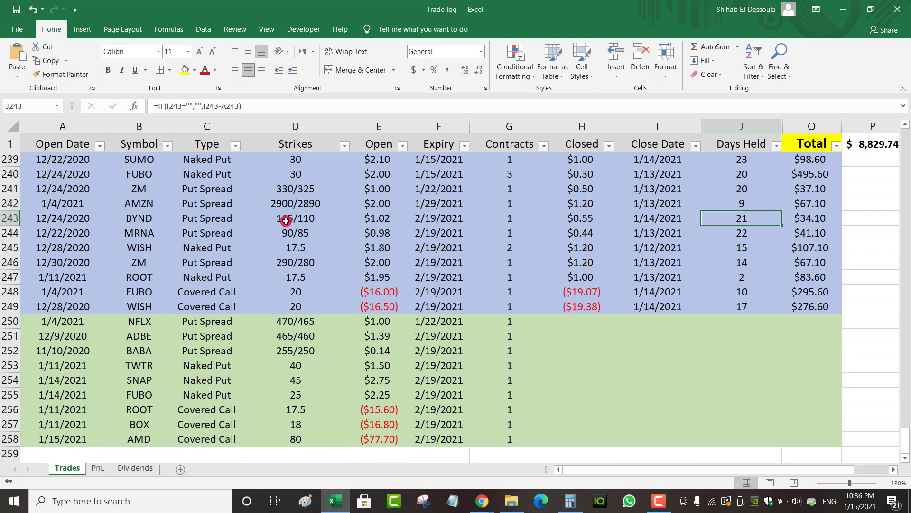
left_click(54, 220)
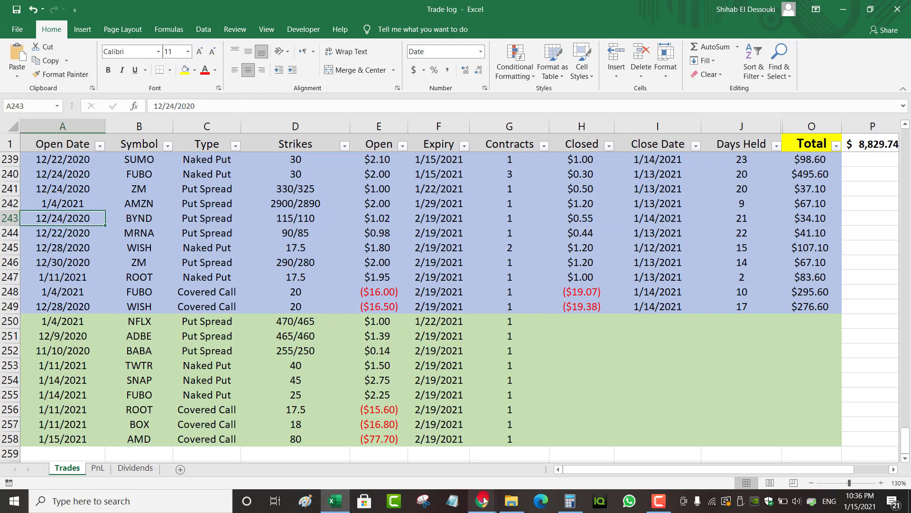
left_click(3, 221)
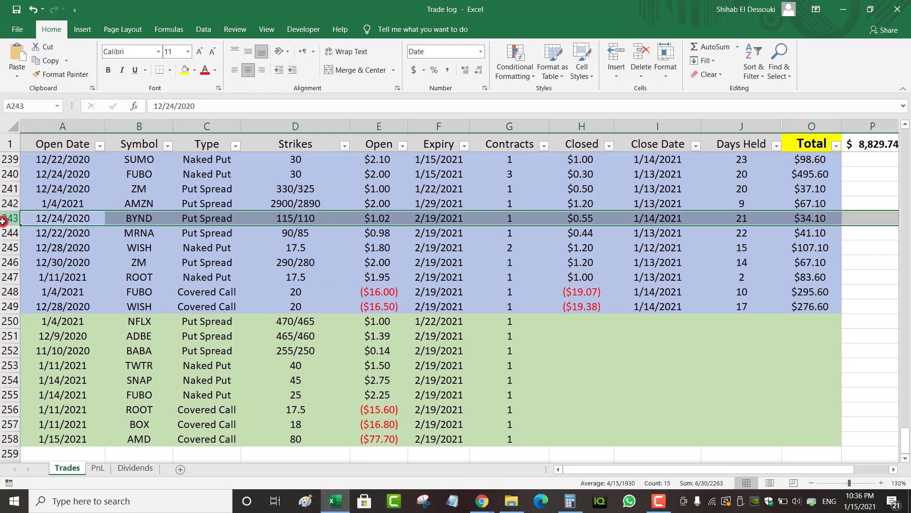
Switch to Chrome, look up BYND on Yahoo Finance and check its price on the one-month chart at Dec. 24, 2020.
left_click(482, 503)
left_click(558, 470)
left_click(202, 87)
type("b")
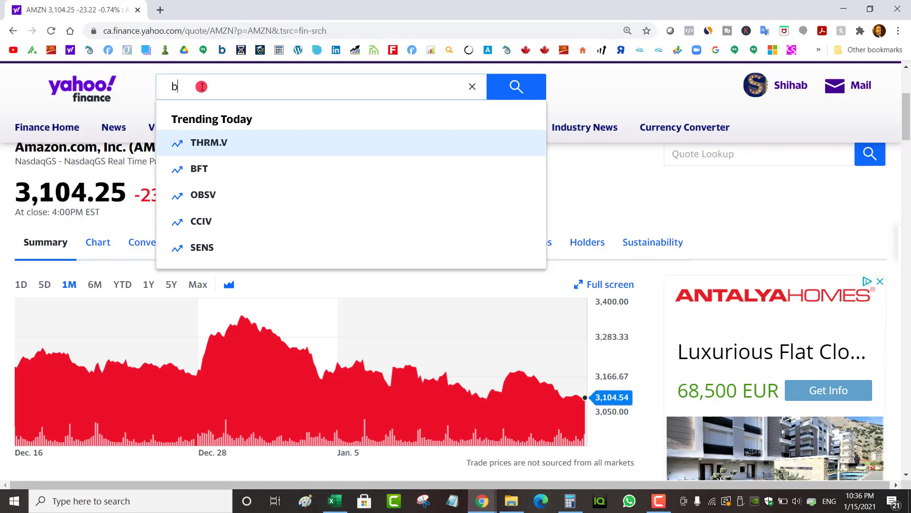
type("ynd")
left_click(247, 138)
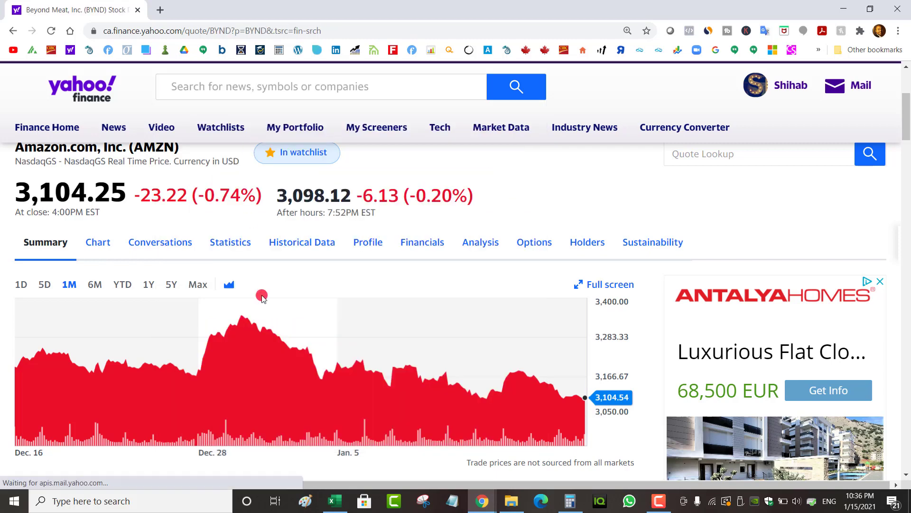
scroll(189, 283, "down", 6)
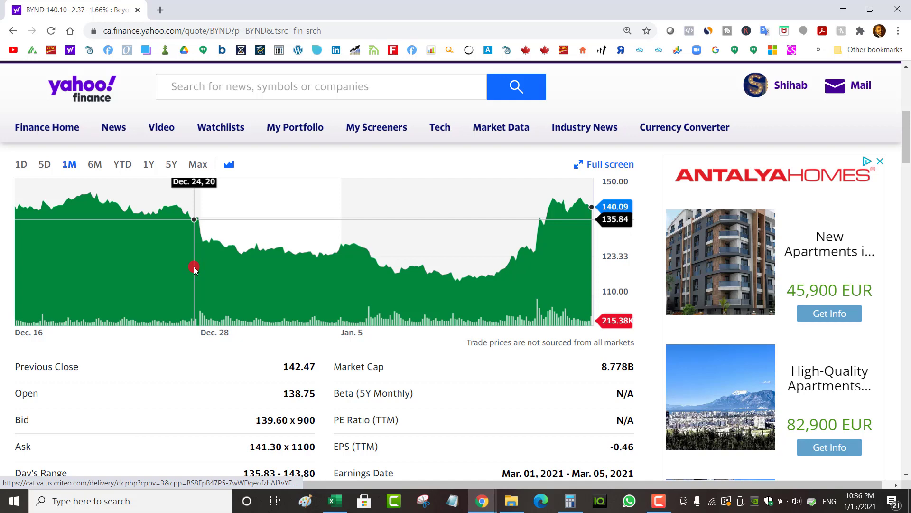
Compare the BYND put spread's expiry in the Excel trade log with BYND's one-month price chart in Chrome.
left_click(335, 501)
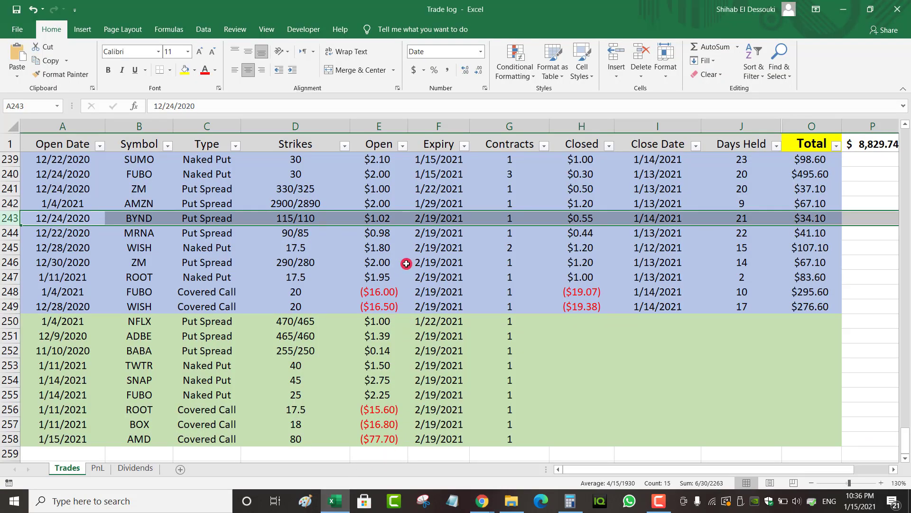
left_click(445, 221)
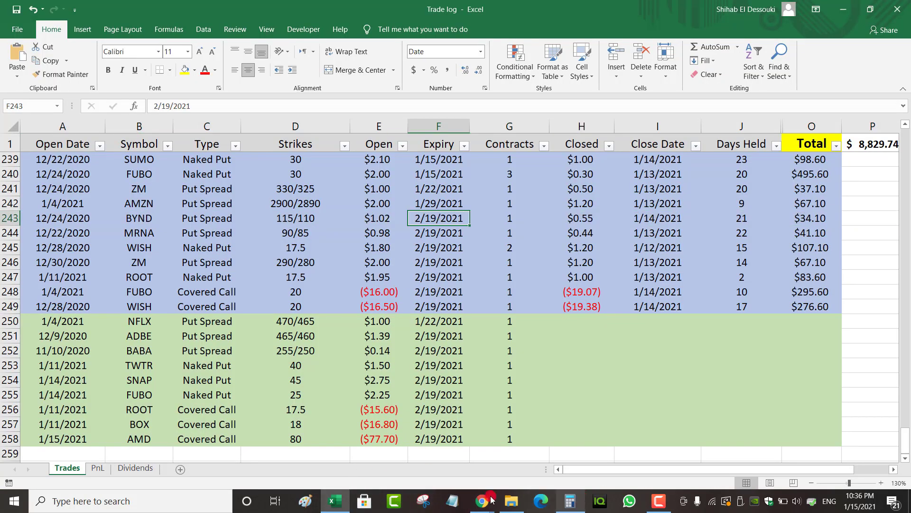
mouse_move(482, 501)
left_click(536, 460)
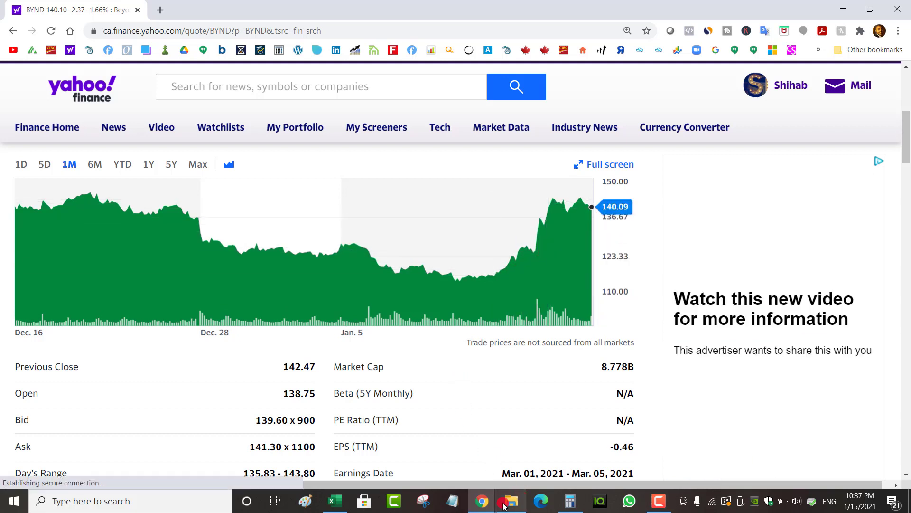
left_click(335, 501)
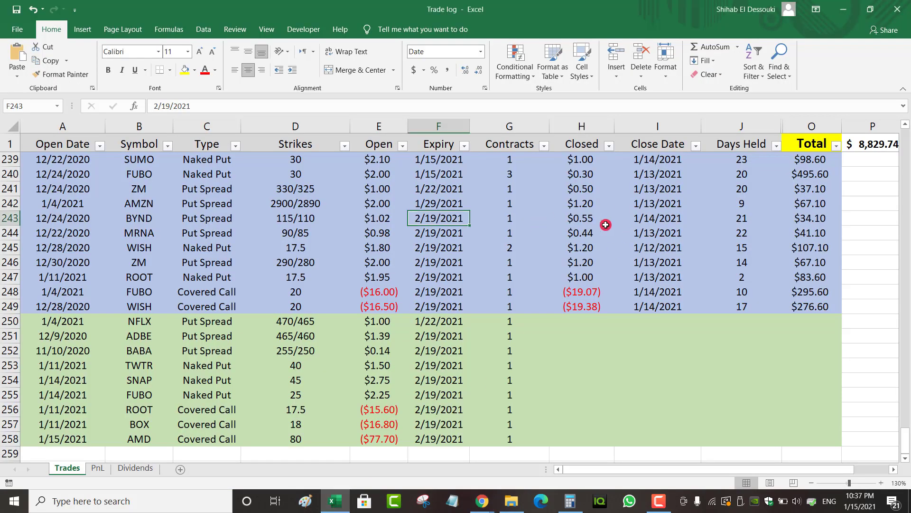
left_click(843, 9)
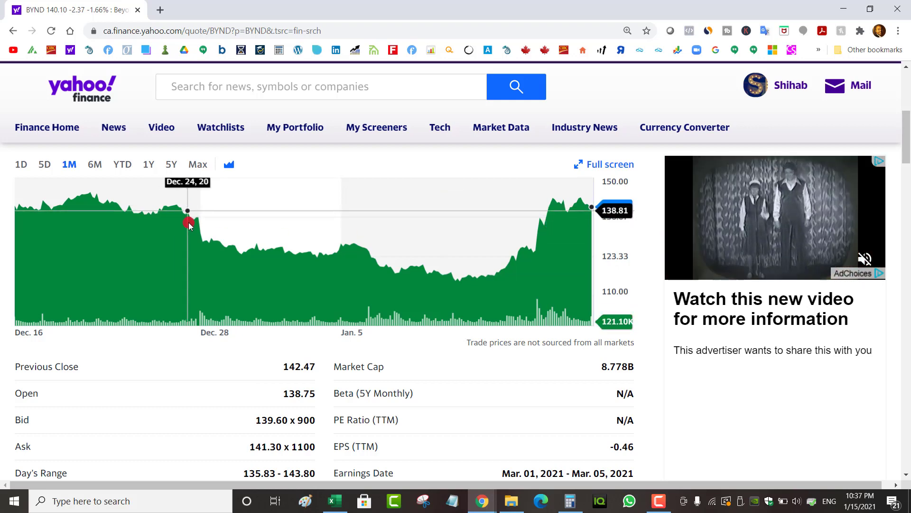
Return to the Excel trade log and review the BYND put spread's opening price, closing price and total in row 243.
left_click(335, 504)
left_click(376, 218)
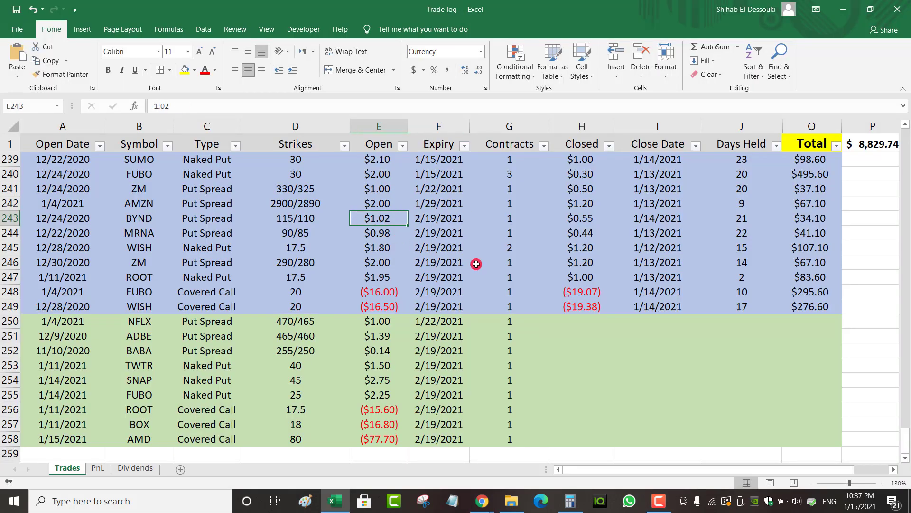
left_click(585, 219)
left_click(818, 220)
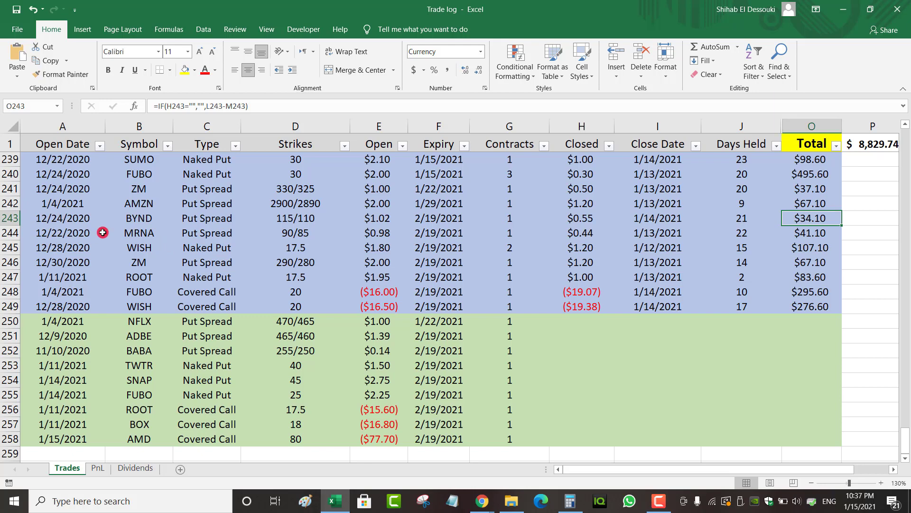
Review the MRNA put spread in row 244, covering its strikes, open and close dates, opening and closing prices, and total.
left_click(288, 231)
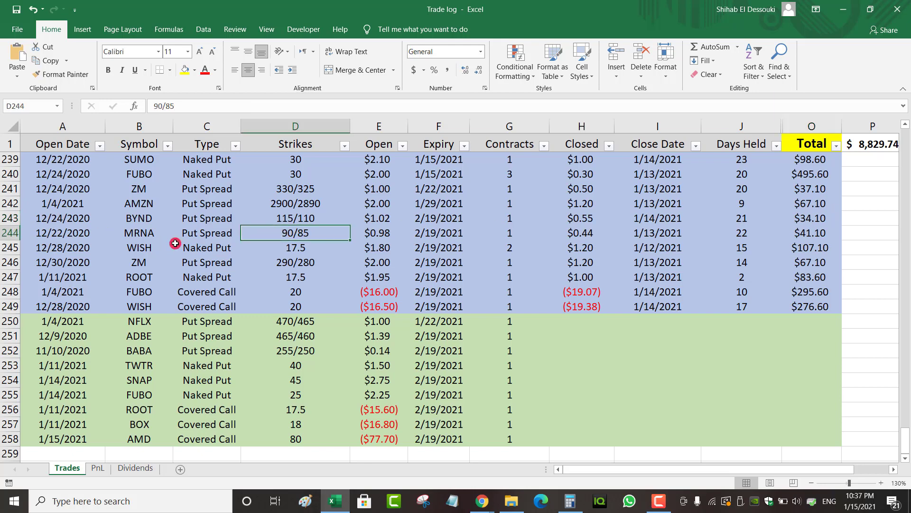
left_click(52, 233)
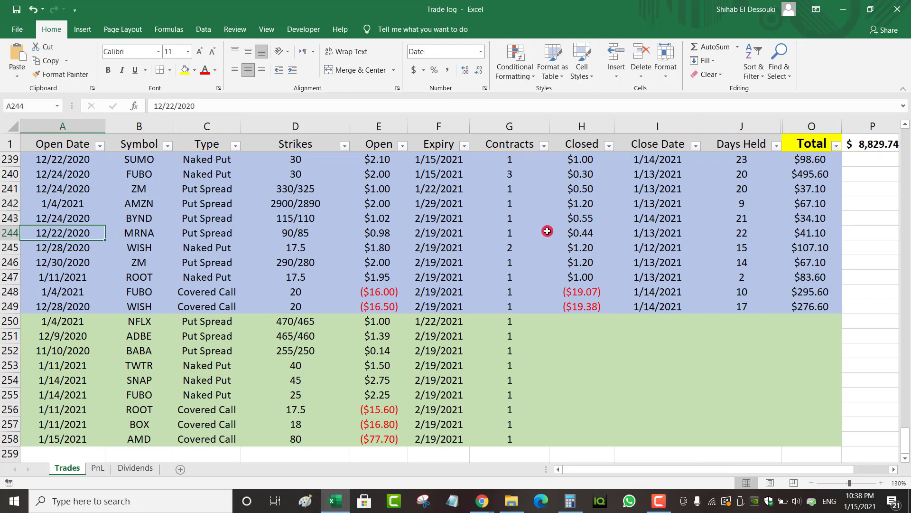
left_click(658, 239)
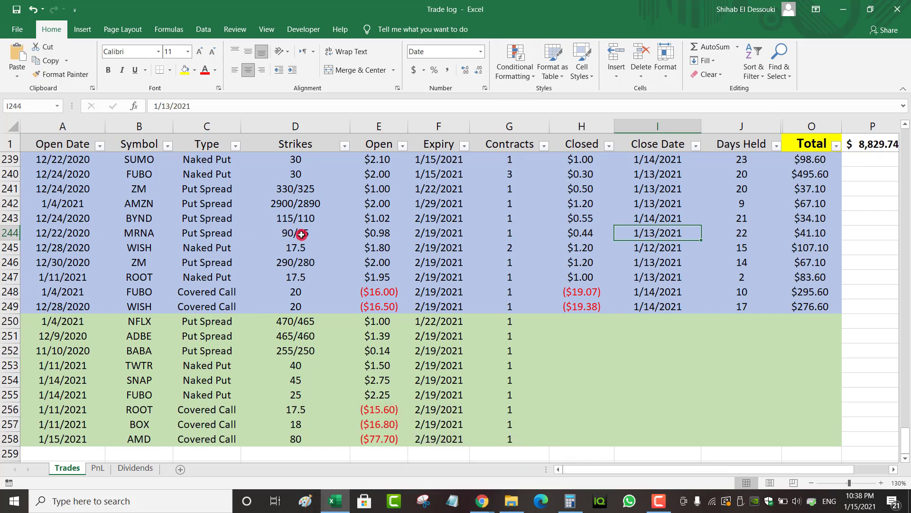
left_click(380, 235)
left_click(582, 235)
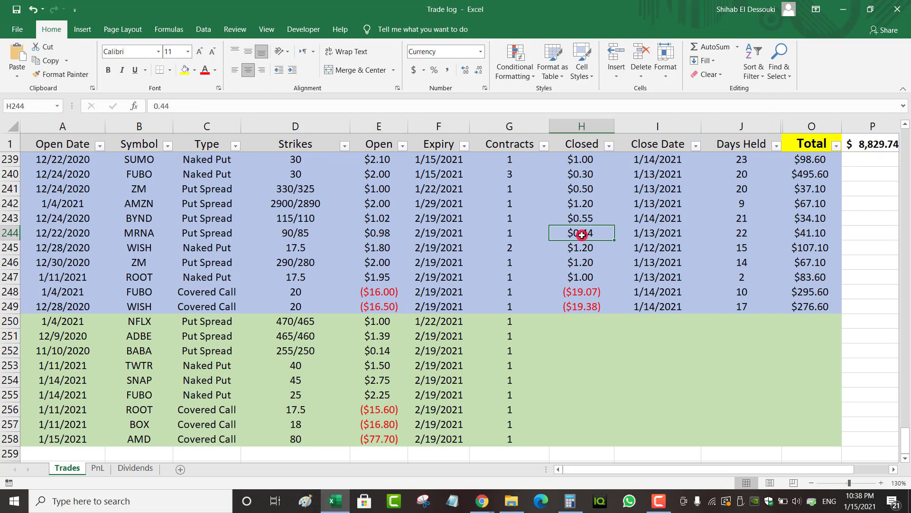
left_click(817, 234)
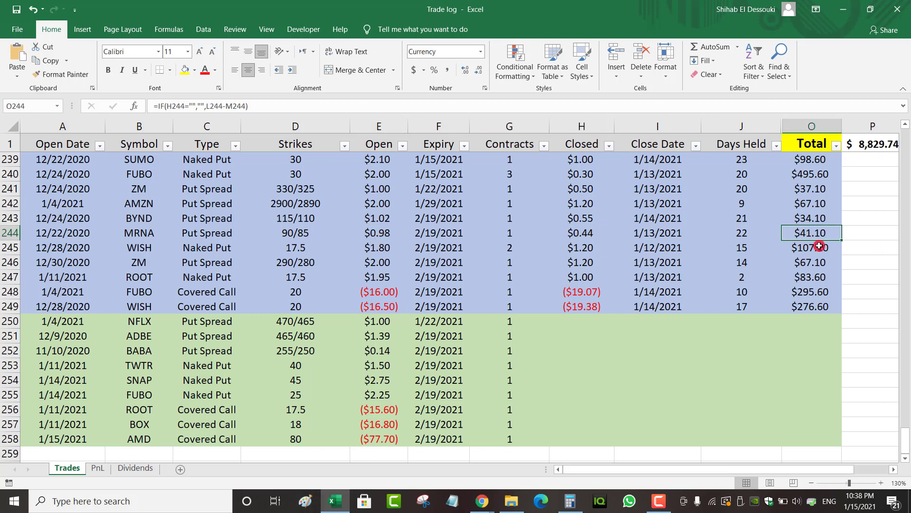
Switch to Chrome, look up MRNA on Yahoo Finance and examine its one-month price chart.
mouse_move(482, 500)
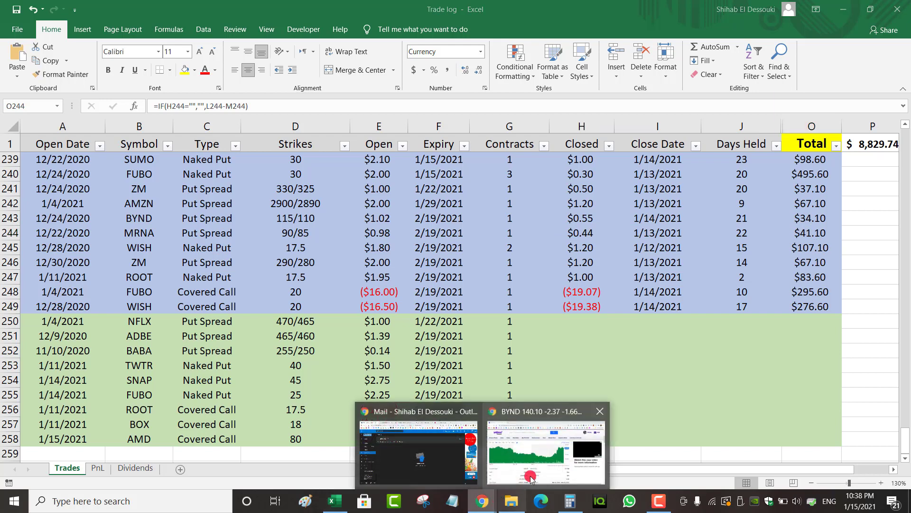
left_click(617, 441)
left_click(225, 92)
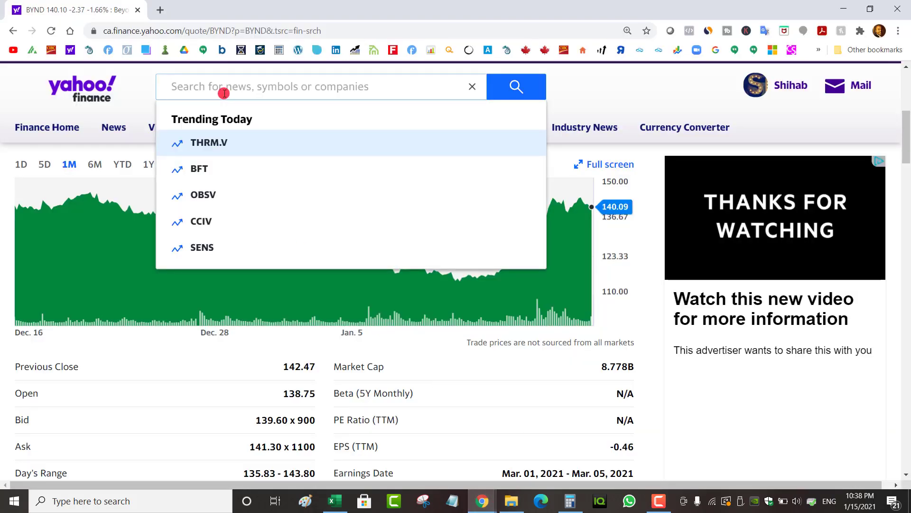
type("mrna")
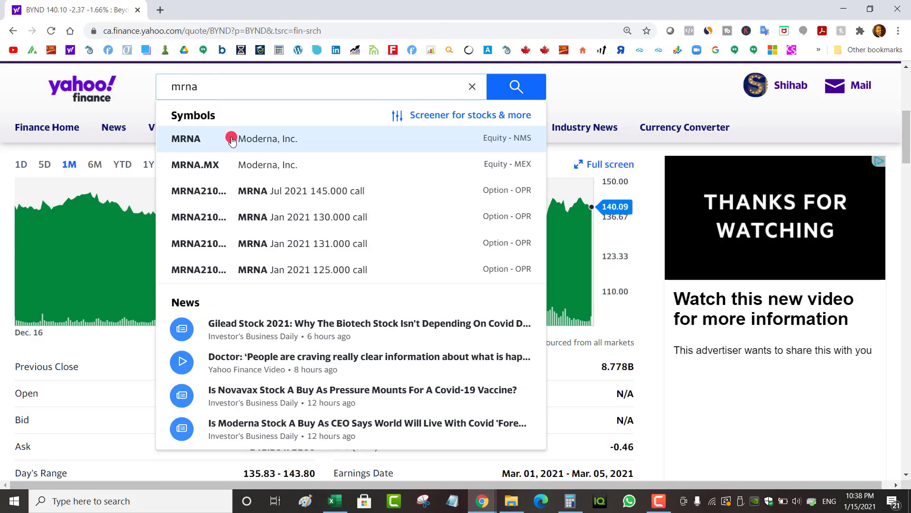
left_click(230, 138)
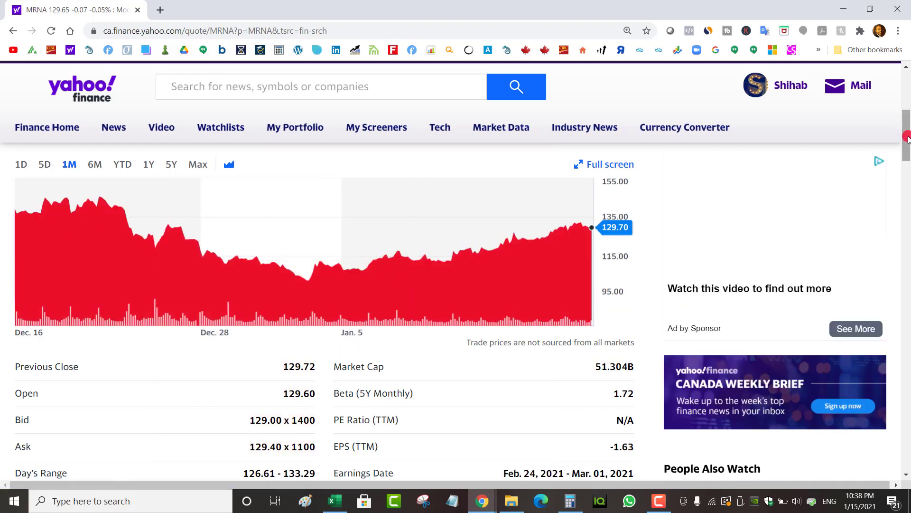
left_click_drag(907, 131, 906, 114)
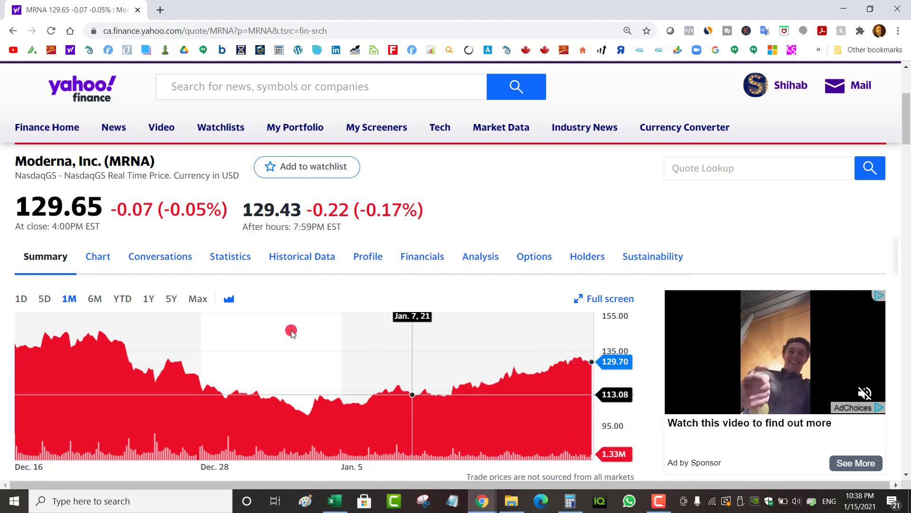
Return to the Excel trade log and review the WISH naked put's contracts, strike and open date in row 245.
left_click(335, 500)
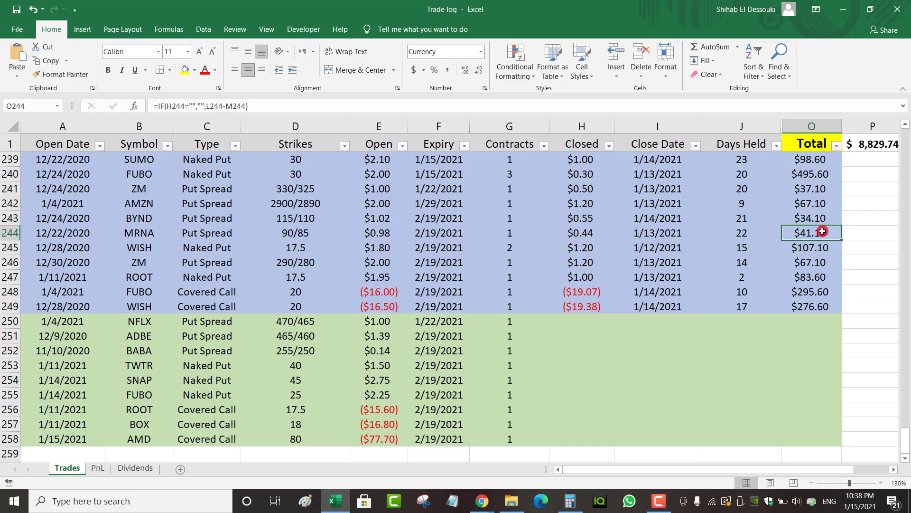
left_click(12, 248)
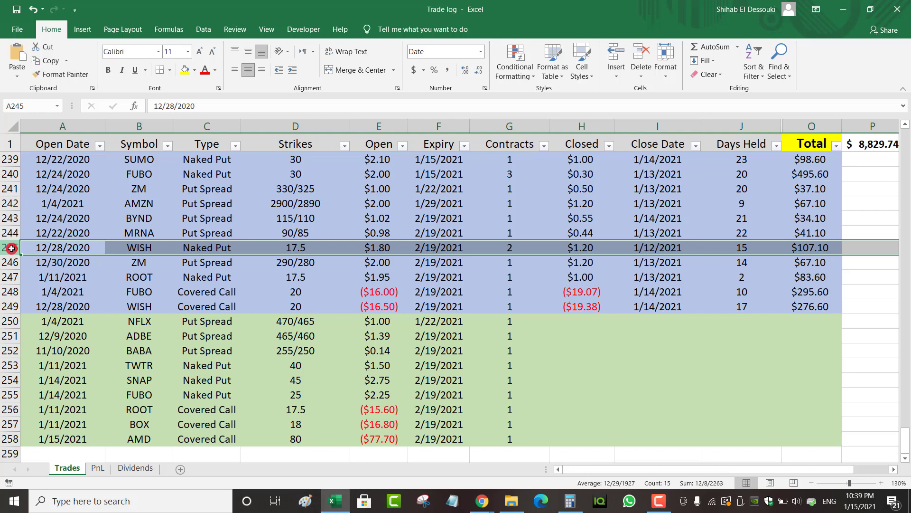
left_click(504, 247)
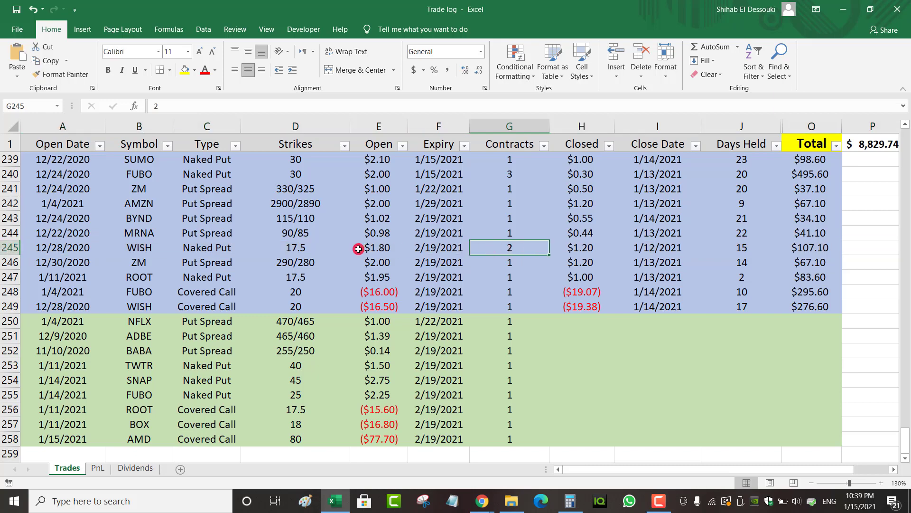
left_click(301, 249)
left_click(96, 246)
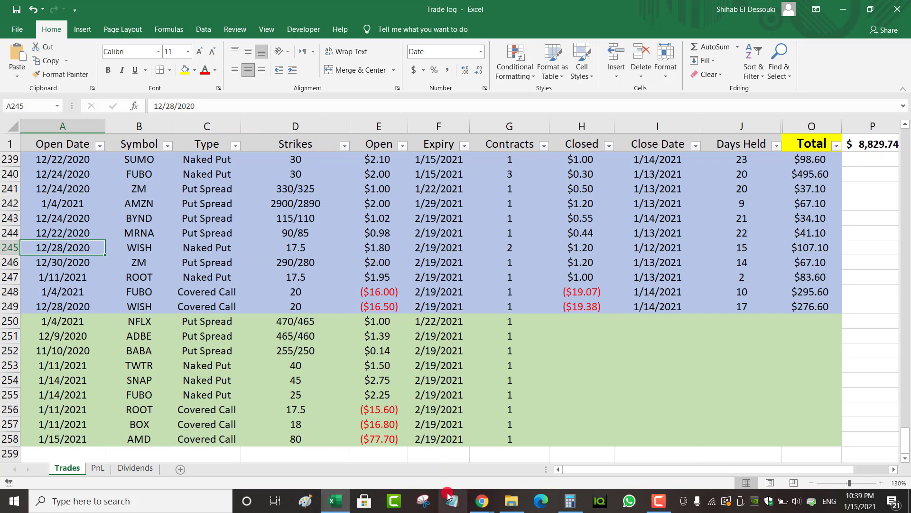
Switch to Chrome, look up WISH on Yahoo Finance and examine its one-month price chart.
mouse_move(491, 504)
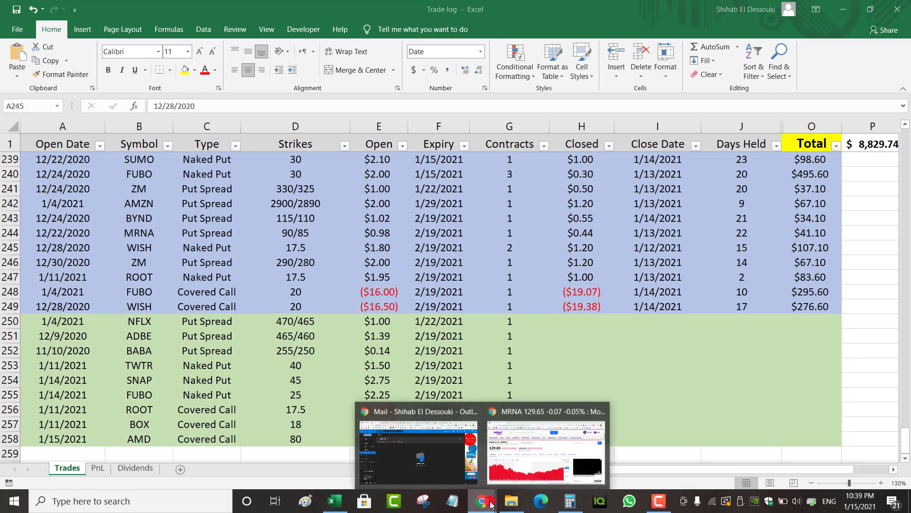
left_click(546, 448)
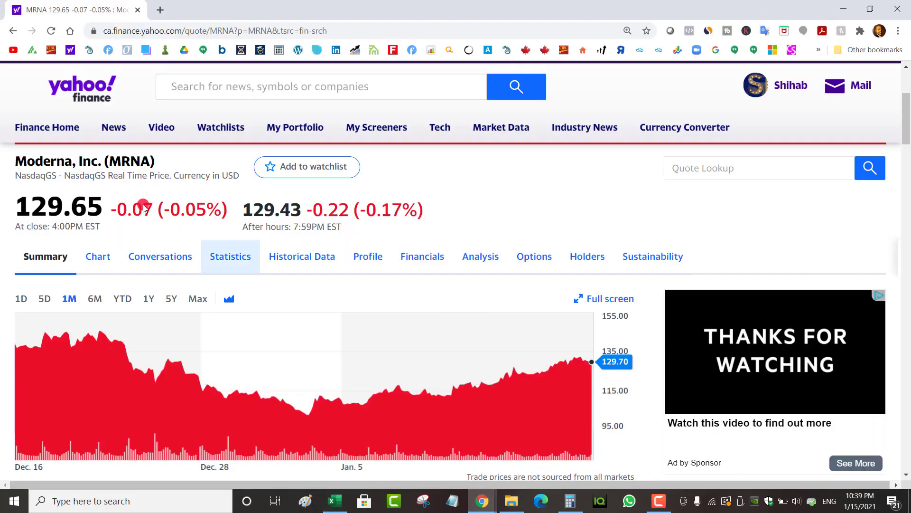
left_click(175, 80)
type("wis")
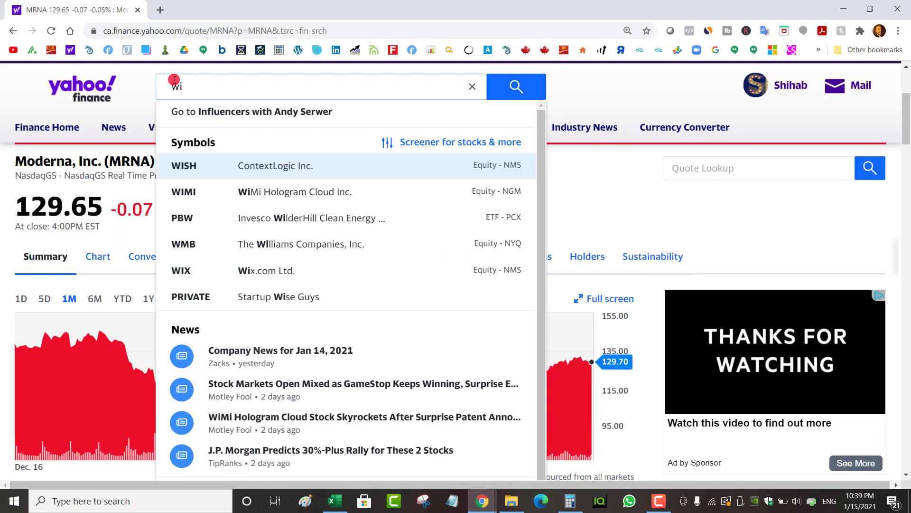
left_click(201, 139)
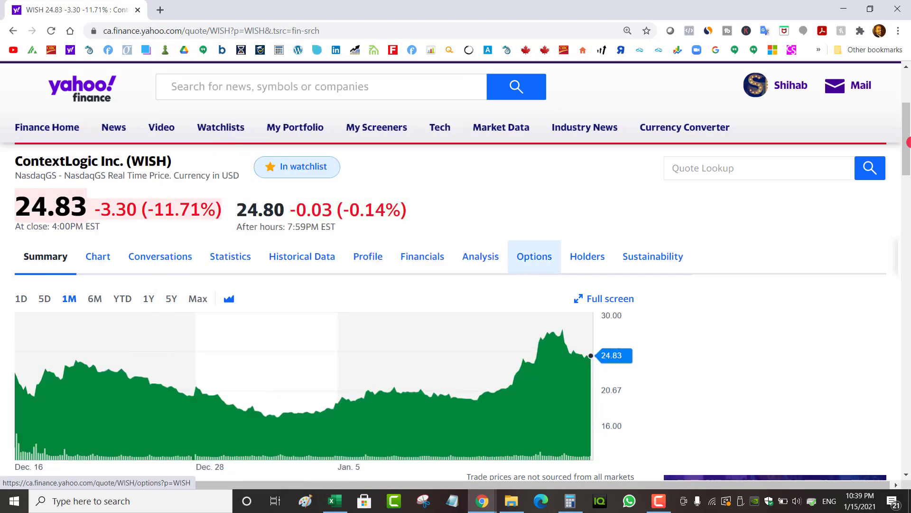
left_click_drag(908, 145, 909, 152)
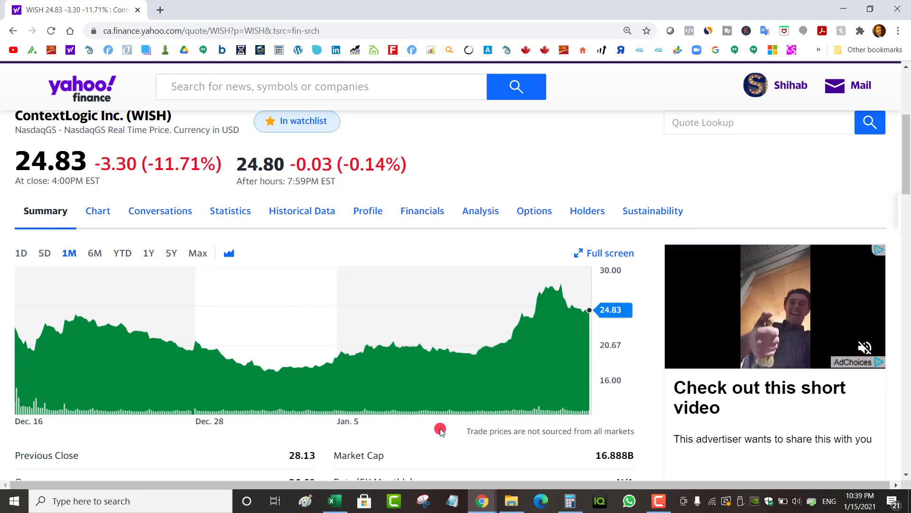
Return to the Excel trade log and review the WISH naked put's close date, opening and closing prices, total and contracts in row 245.
left_click(334, 501)
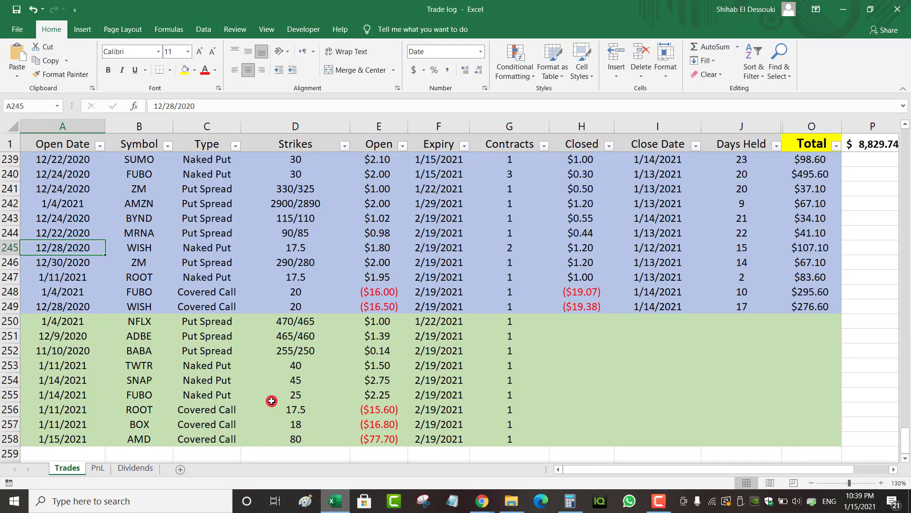
left_click(663, 250)
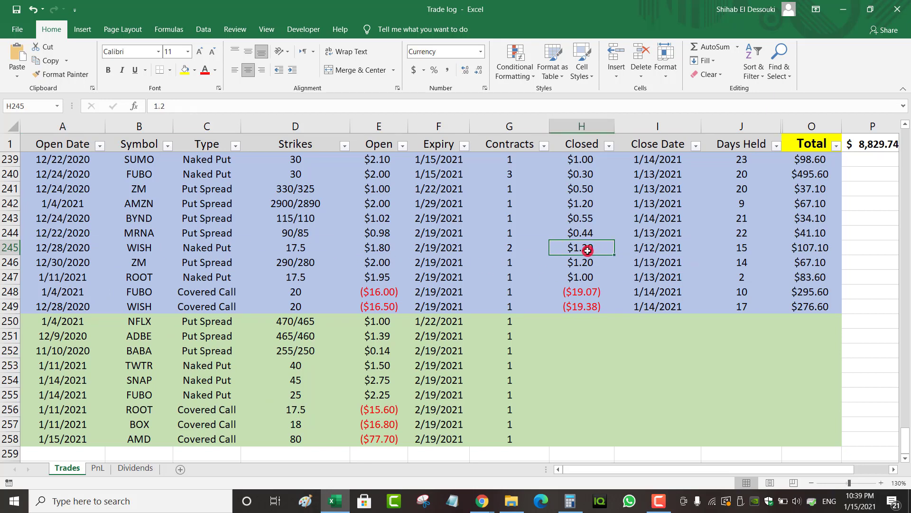
left_click(380, 247)
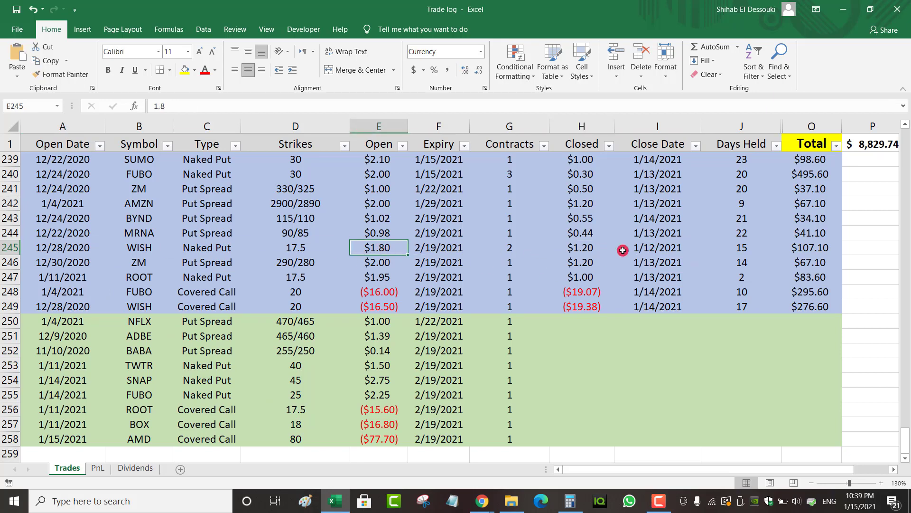
left_click(587, 250)
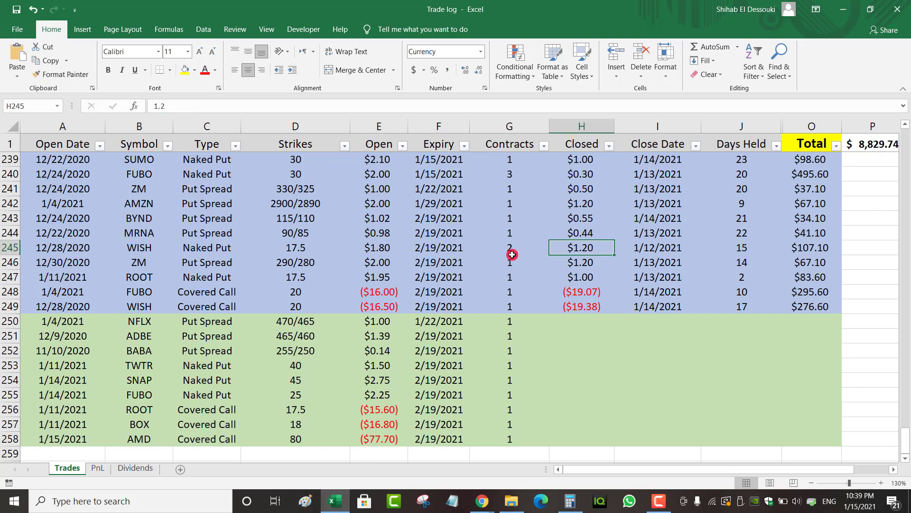
left_click(811, 247)
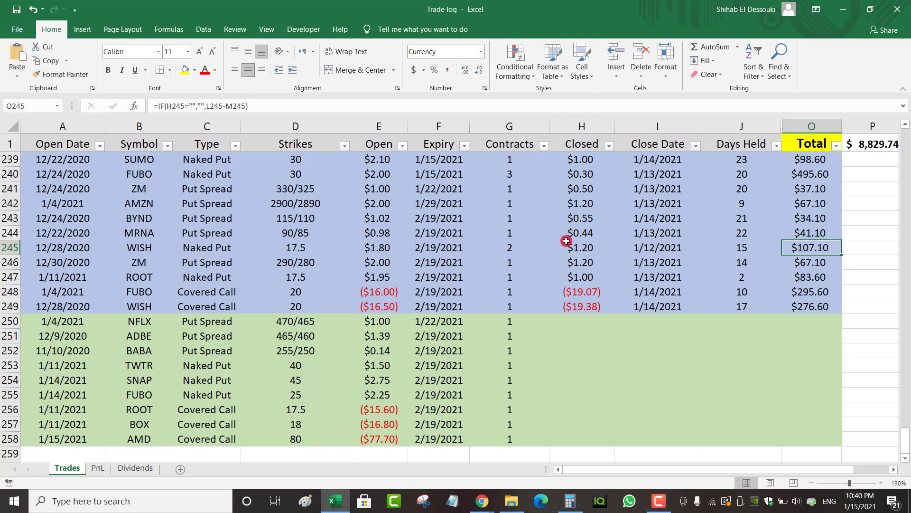
left_click(508, 248)
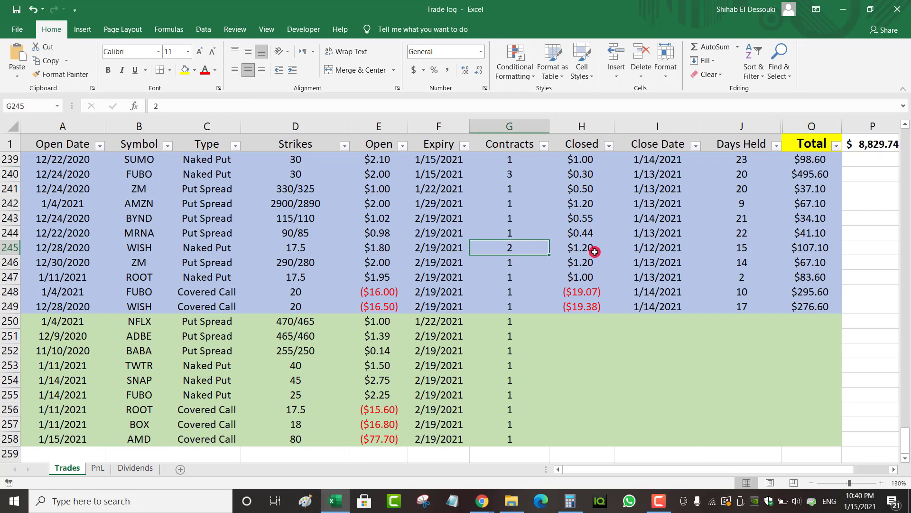
Recheck the WISH one-month price chart in Chrome, and return to the Excel trade log.
left_click(483, 502)
left_click(548, 472)
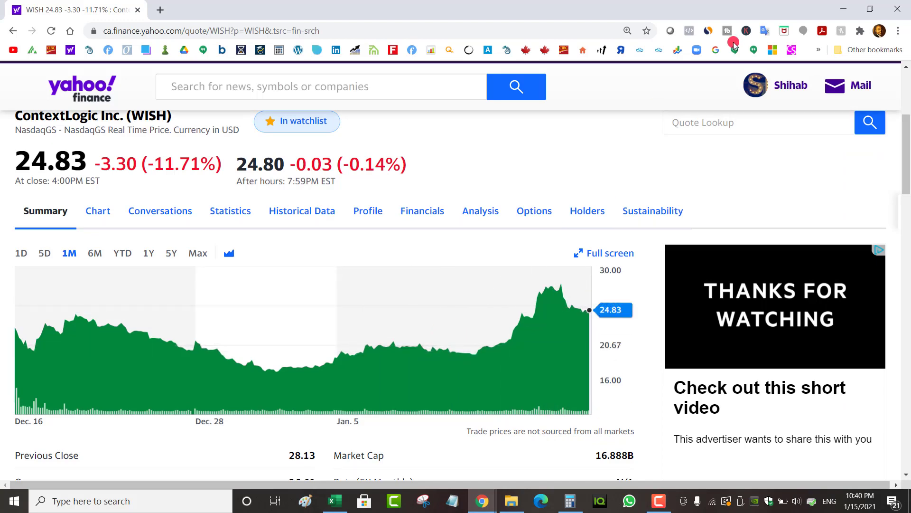
key("alt+Tab")
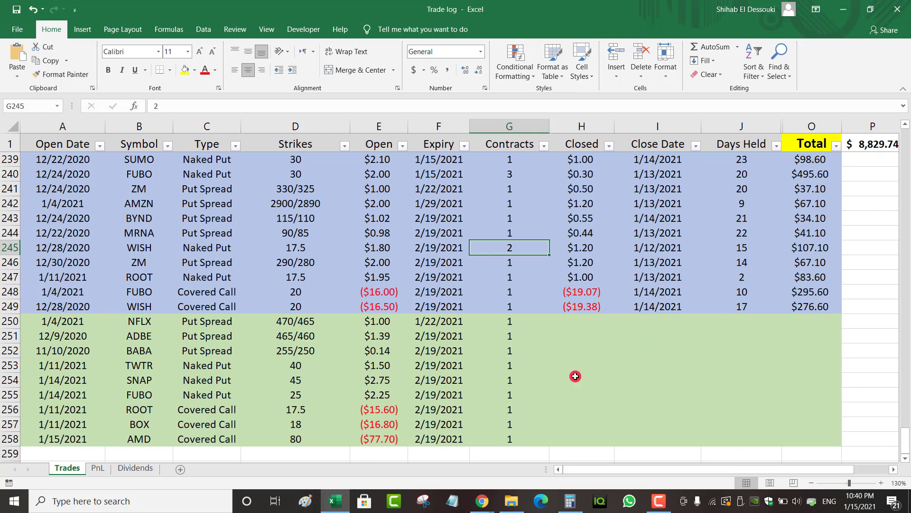
Review the WISH covered call in row 249, covering its open and close dates, opening and closing prices, total and days held.
left_click(14, 306)
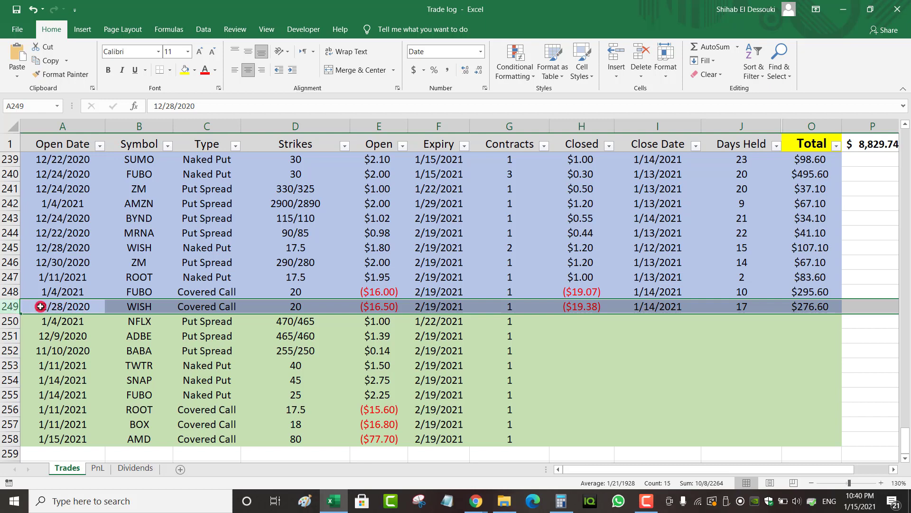
left_click(75, 306)
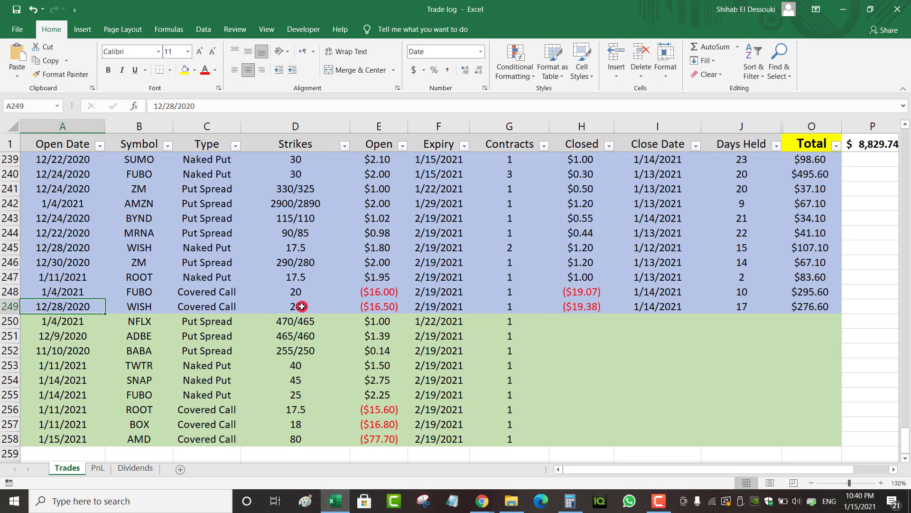
left_click(381, 307)
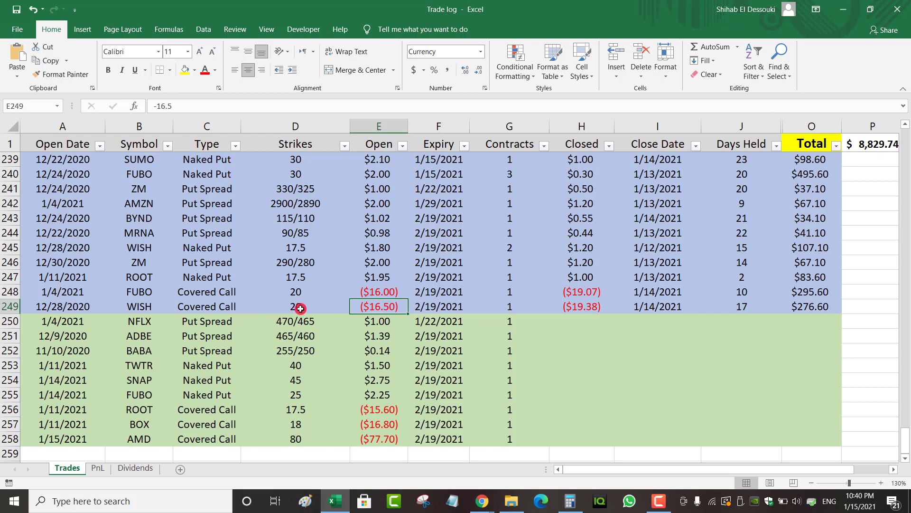
left_click(681, 304)
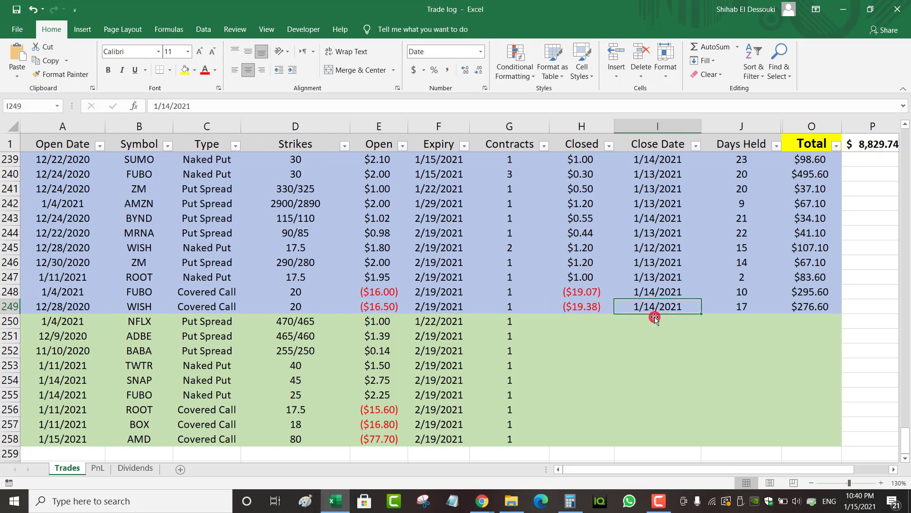
left_click(583, 307)
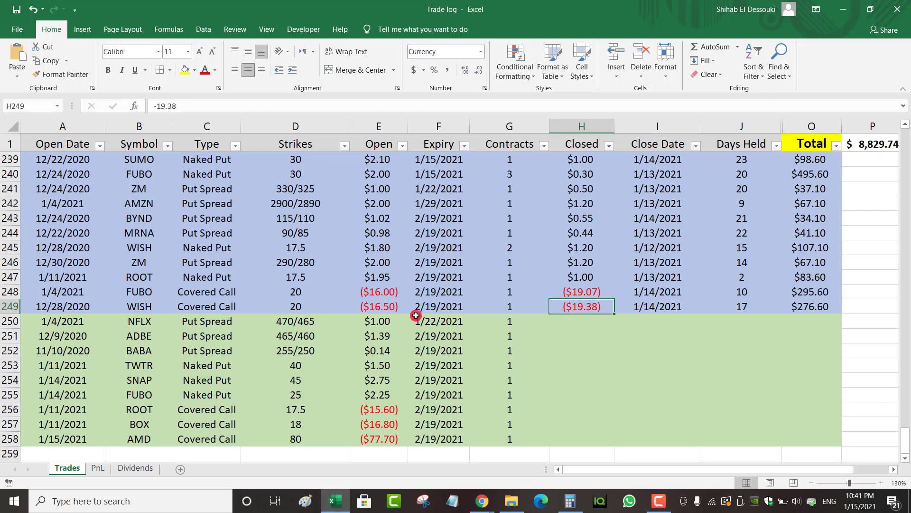
left_click(392, 309)
left_click(588, 309)
left_click(812, 304)
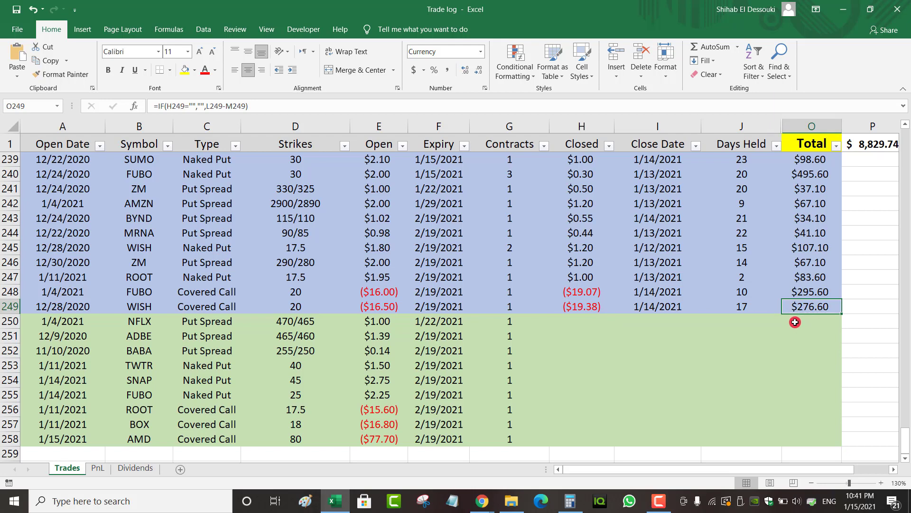
left_click(736, 309)
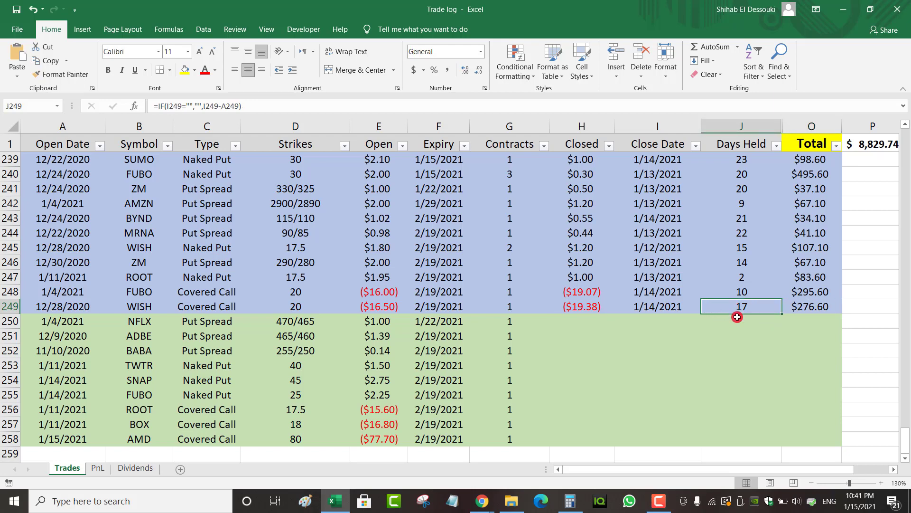
Review the ZM put spread's strikes, expiry, open date and close date in row 246.
left_click(8, 262)
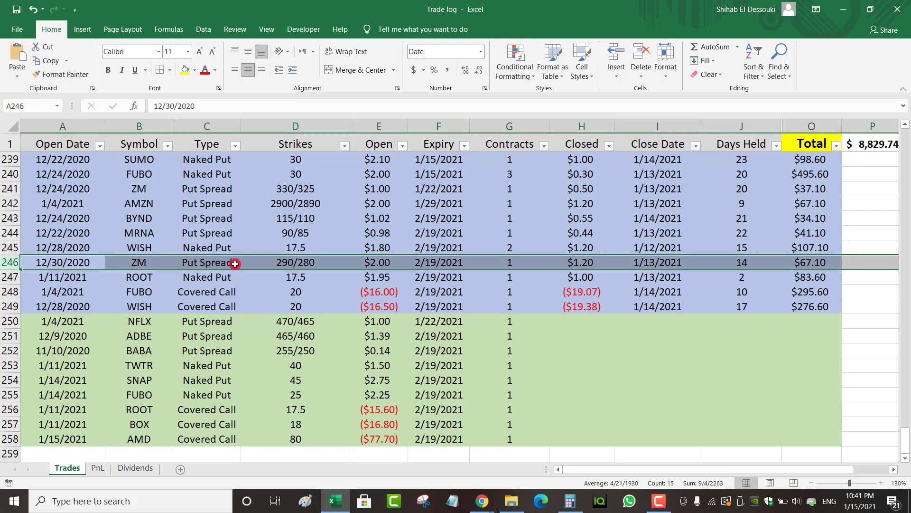
left_click(291, 264)
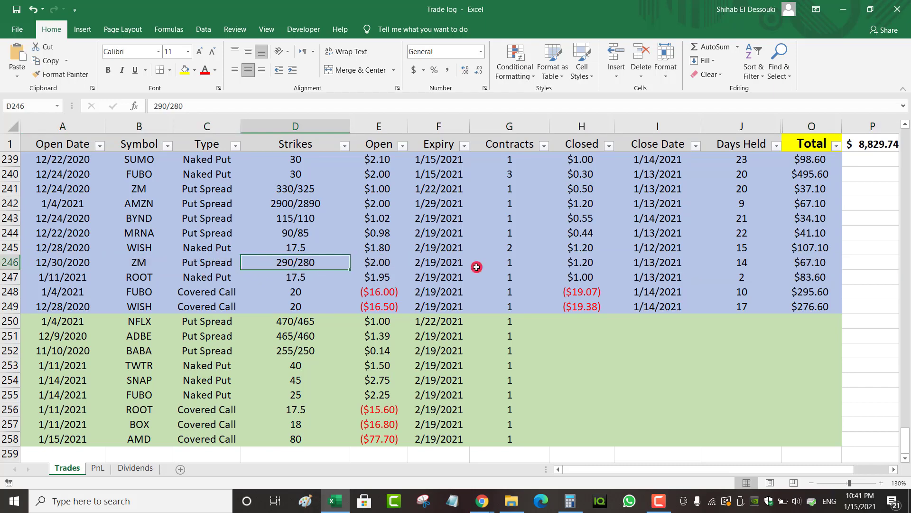
left_click(435, 262)
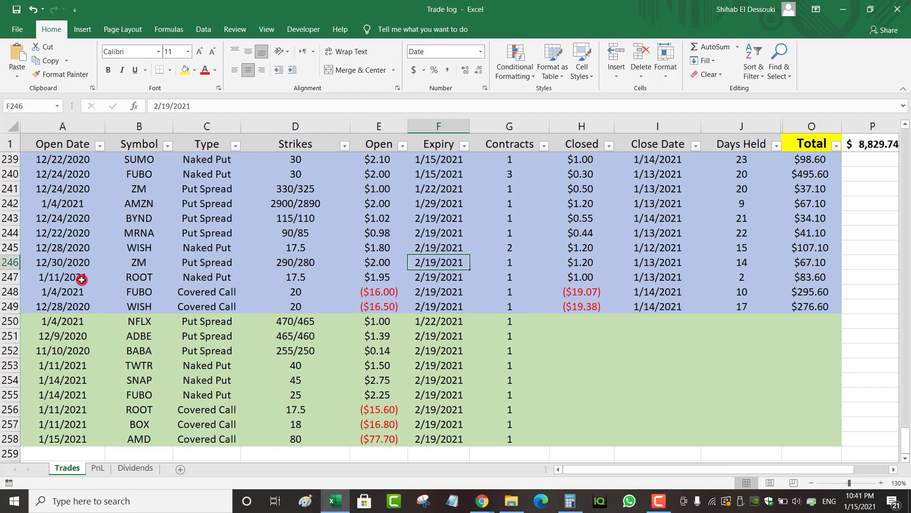
left_click(73, 266)
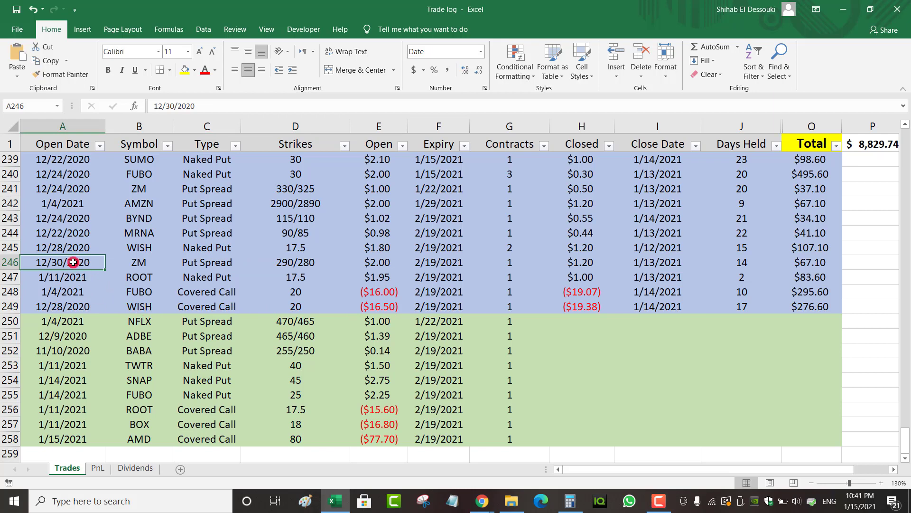
left_click(636, 264)
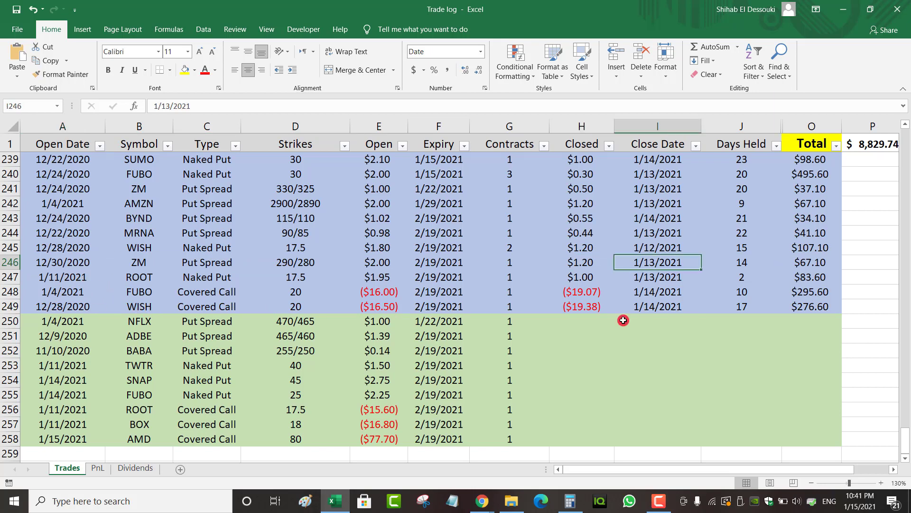
Switch to Chrome, look up ZM on Yahoo Finance and examine its one-month price chart around the trade dates.
mouse_move(495, 503)
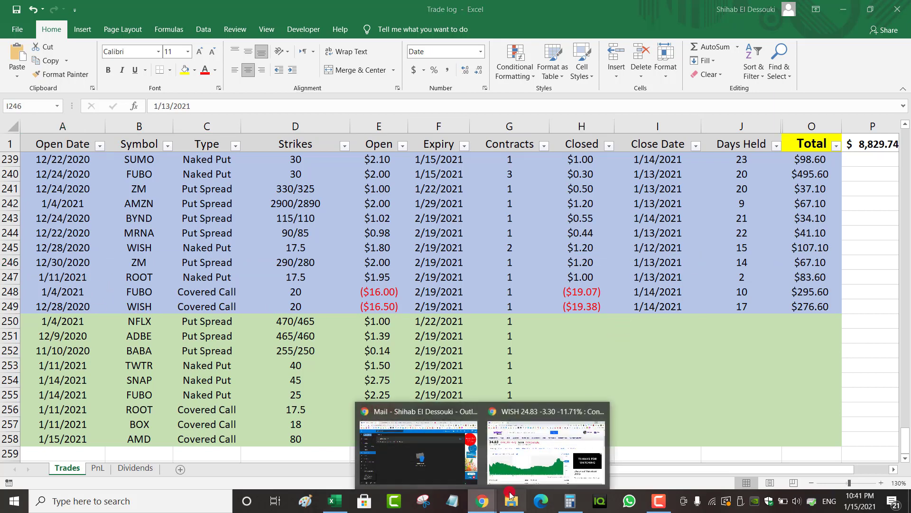
left_click(517, 462)
left_click(223, 88)
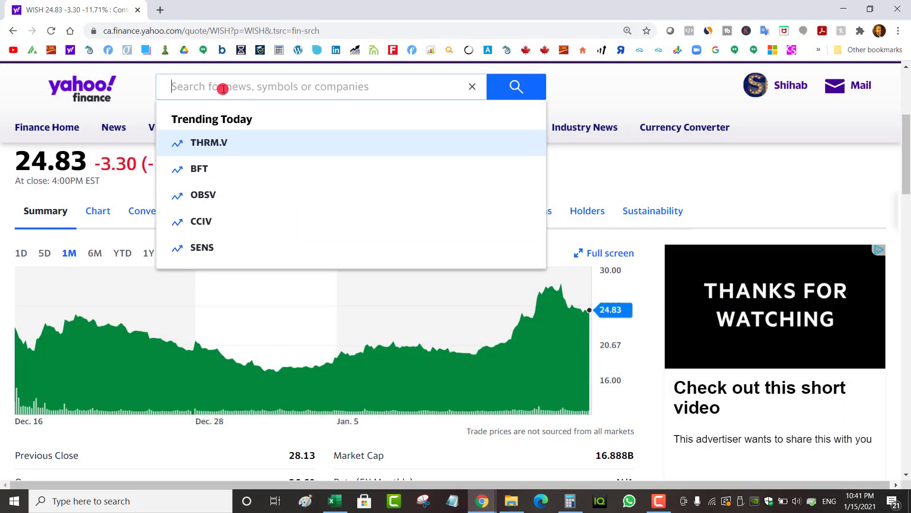
type("zm")
left_click(240, 138)
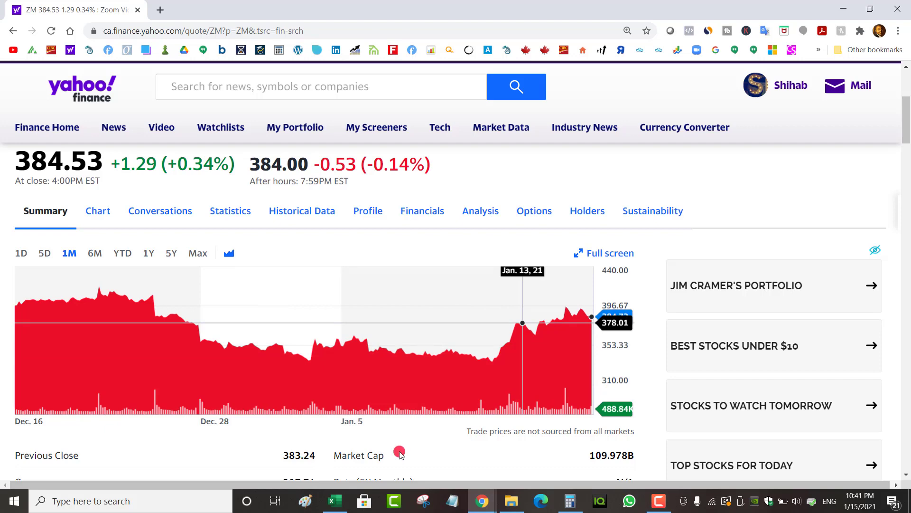
Return to the Excel trade log and review the ZM put spread's opening price, closing price, total and days held in row 246.
left_click(335, 501)
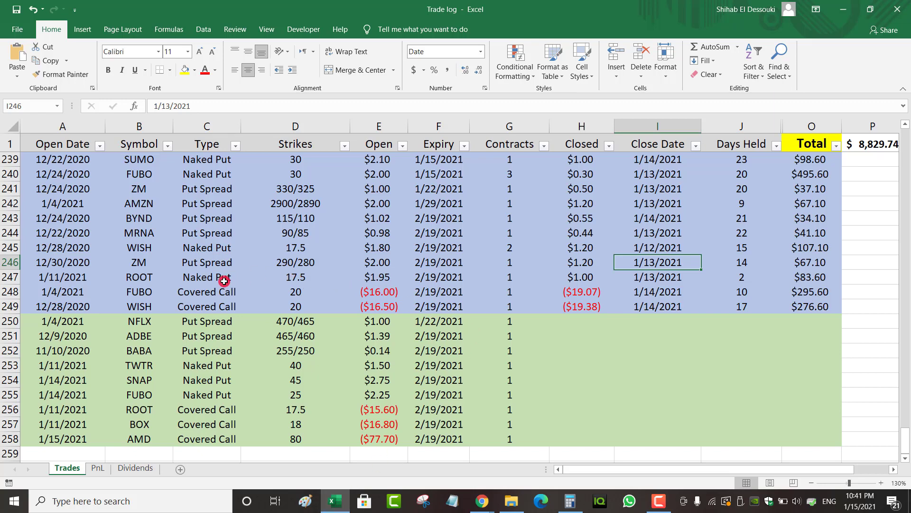
left_click(379, 264)
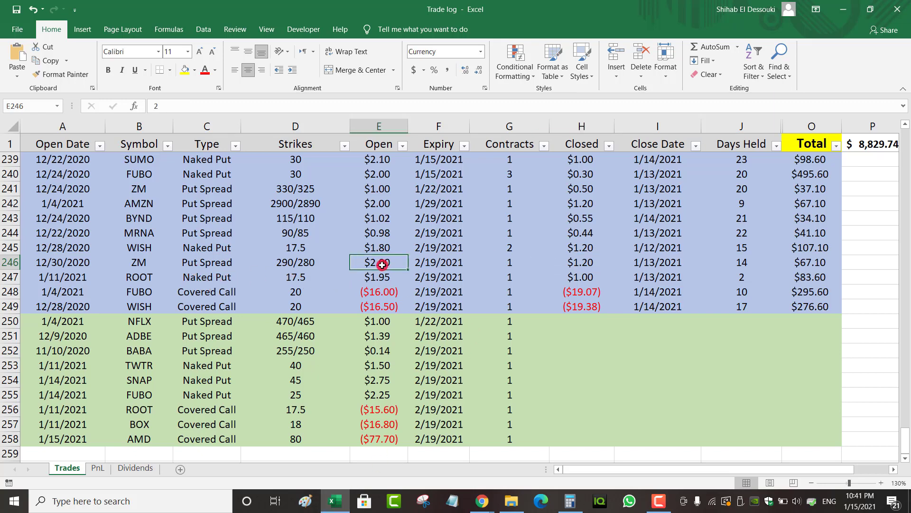
left_click(583, 262)
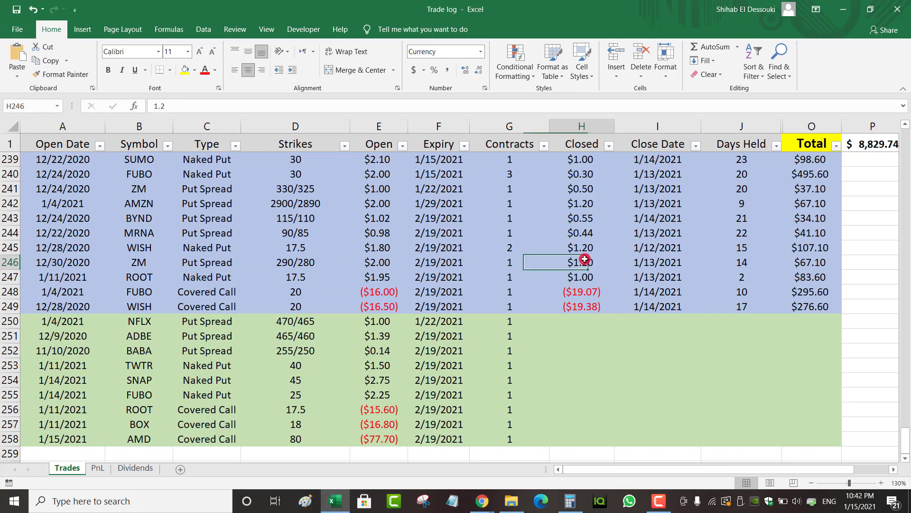
left_click(586, 203)
left_click(586, 256)
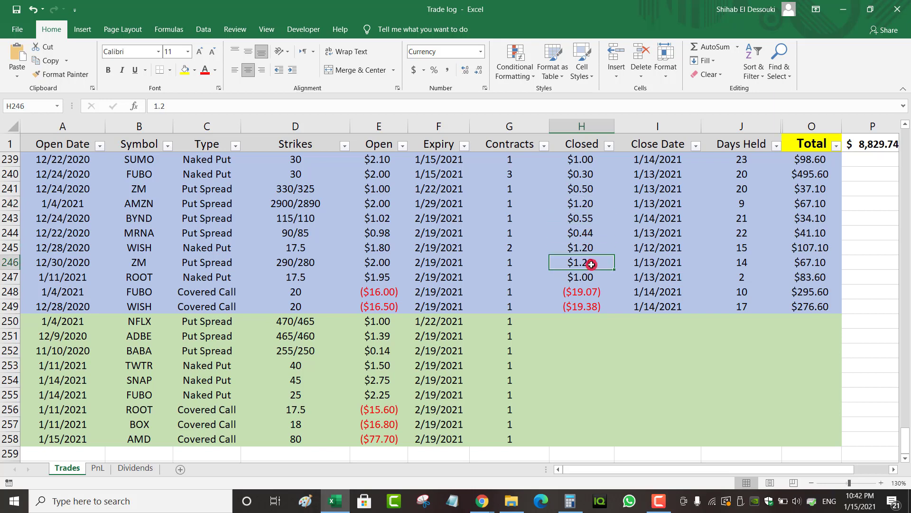
left_click(816, 266)
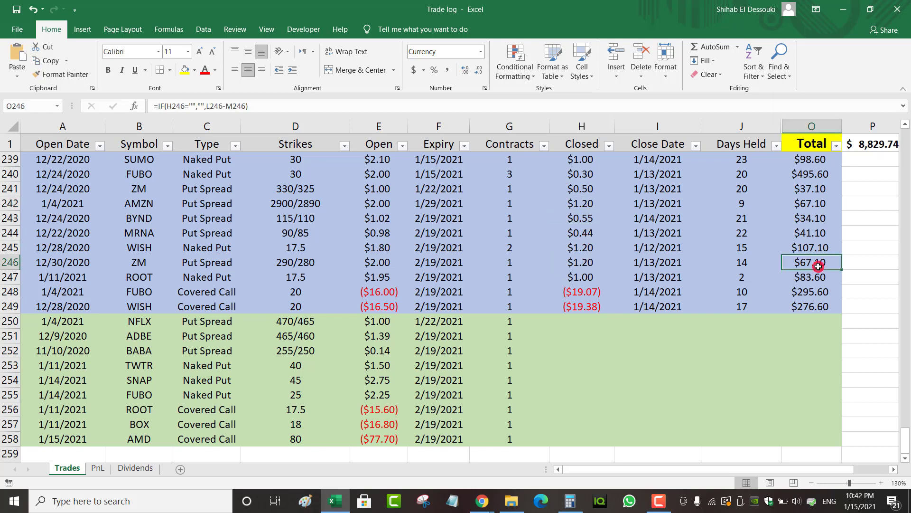
left_click(740, 261)
Review the ROOT naked put in row 247, covering its strike, opening and closing prices, close date, days held and total.
left_click(10, 277)
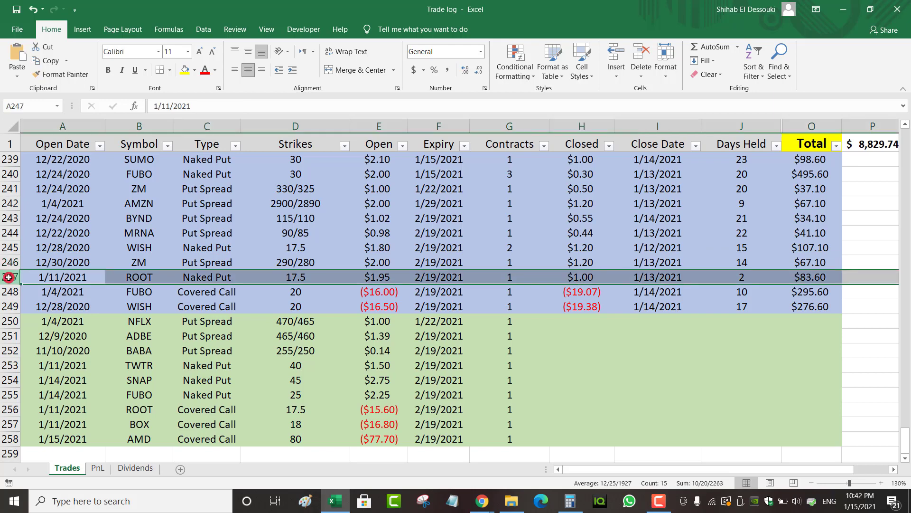
left_click(139, 278)
left_click(295, 275)
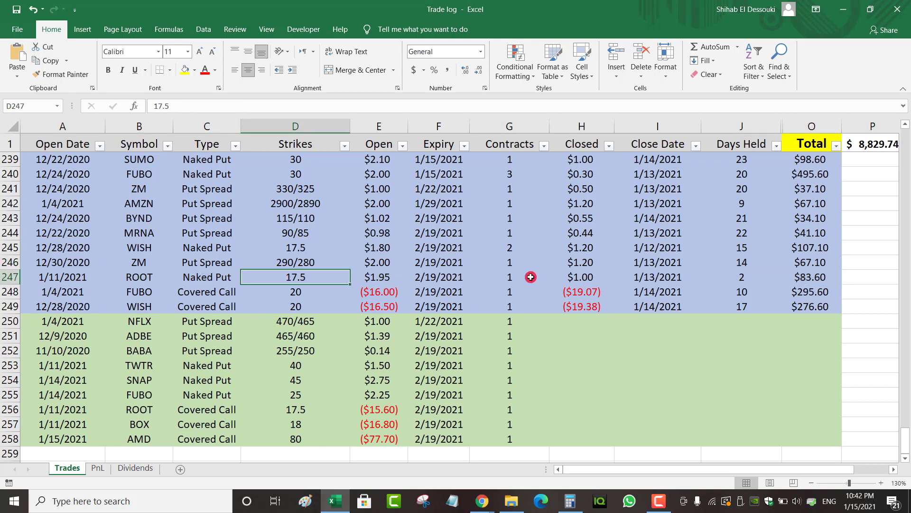
left_click(389, 280)
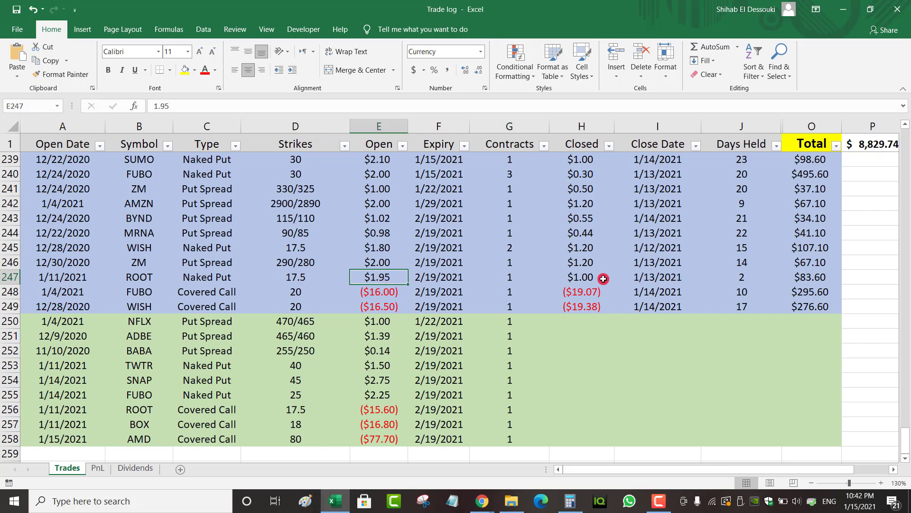
left_click(583, 278)
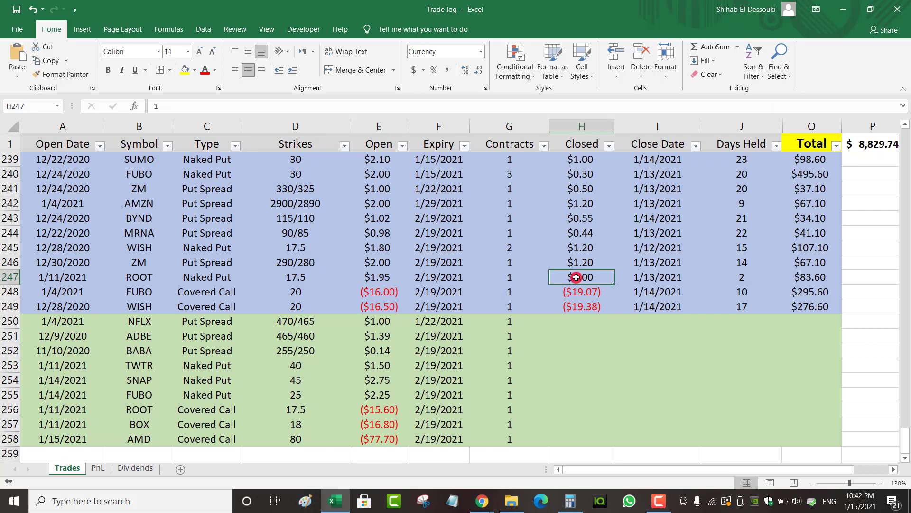
left_click(737, 281)
left_click(640, 279)
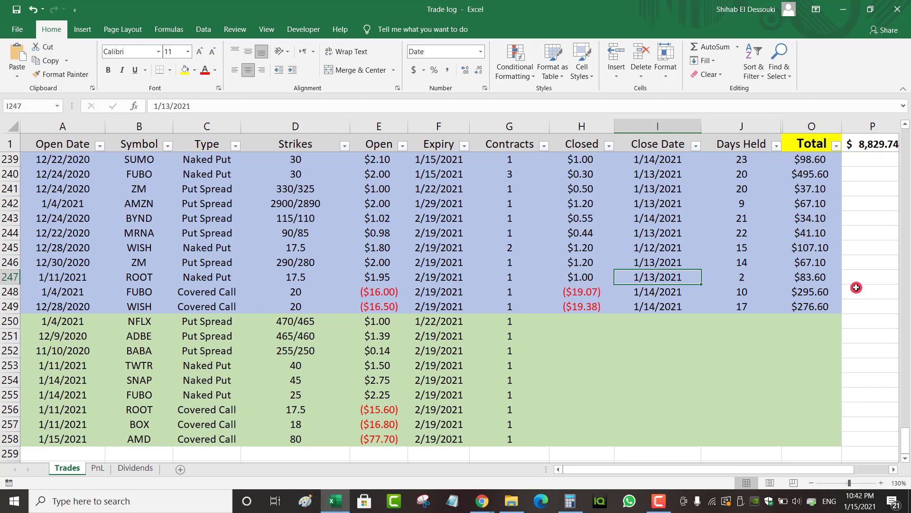
left_click(815, 280)
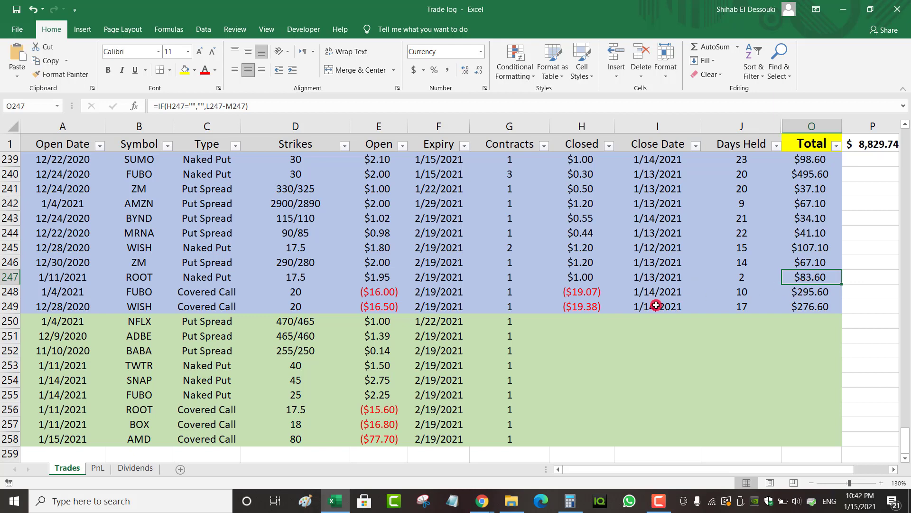
Switch to Chrome, look up ROOT on Yahoo Finance and examine its one-month and five-day price charts around the trade dates.
mouse_move(482, 500)
left_click(545, 456)
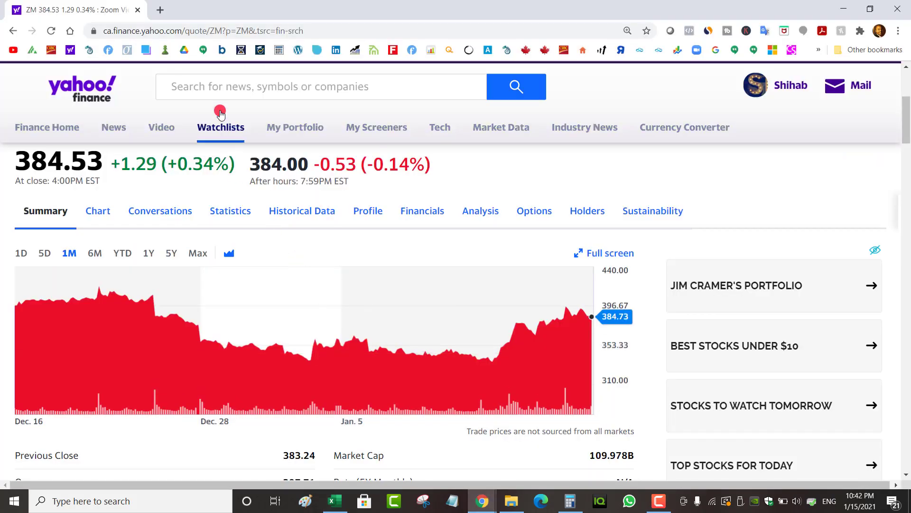
left_click(220, 87)
type("root")
key("Return")
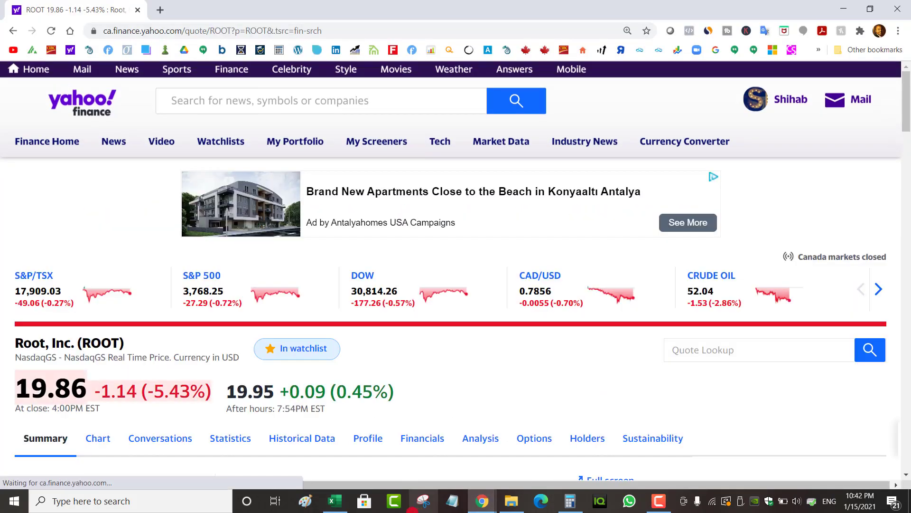
left_click(337, 503)
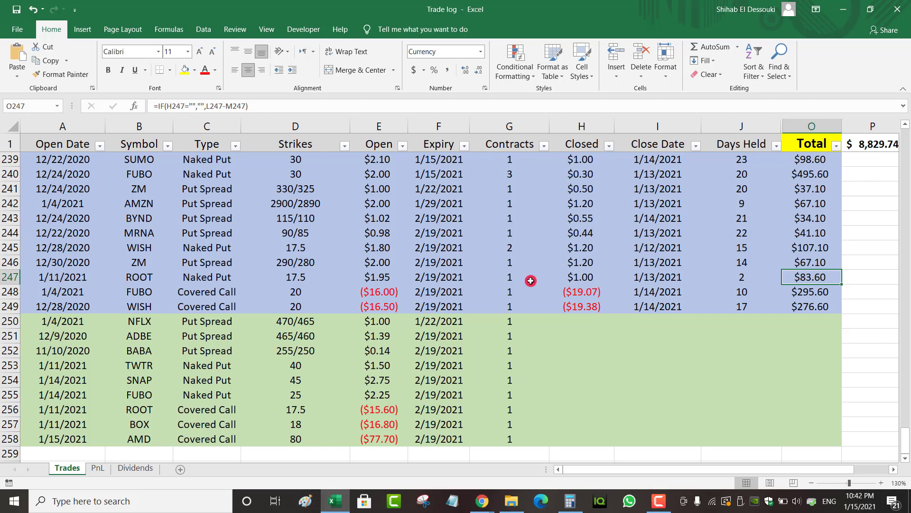
left_click(482, 501)
left_click_drag(904, 100, 904, 131)
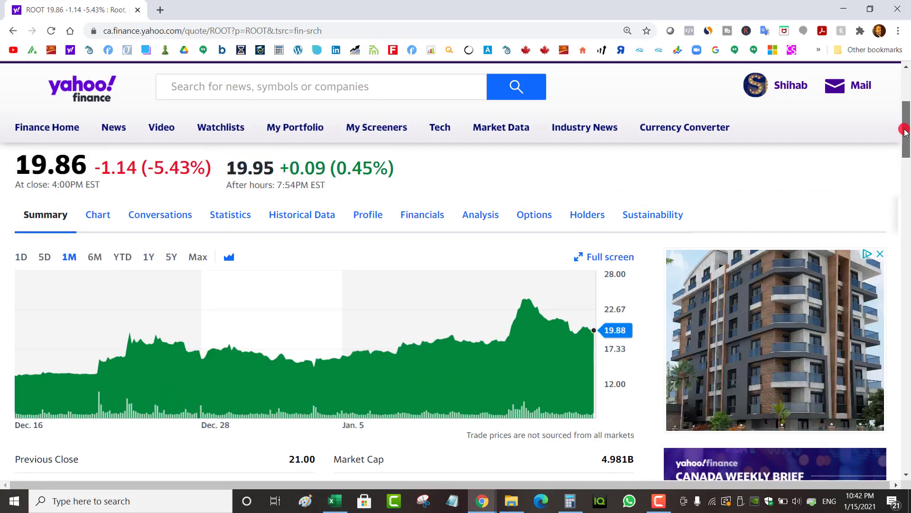
left_click(45, 259)
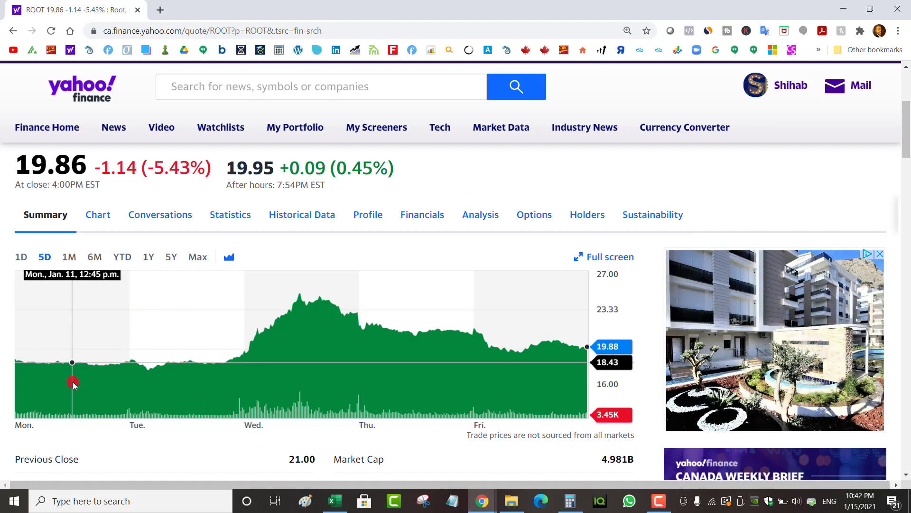
Compare the ROOT put's opening price in the Excel trade log with the five-day chart, and review its expiry and total in row 247.
left_click(343, 501)
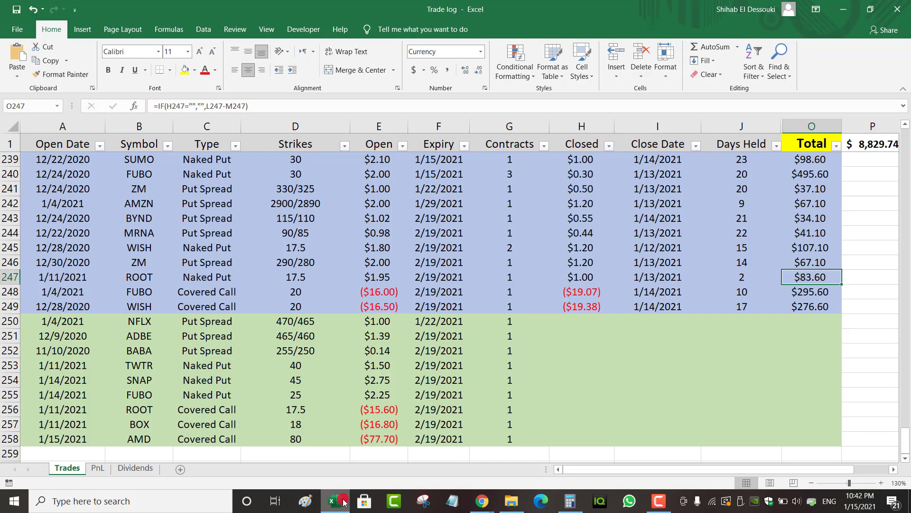
left_click(383, 279)
left_click(338, 500)
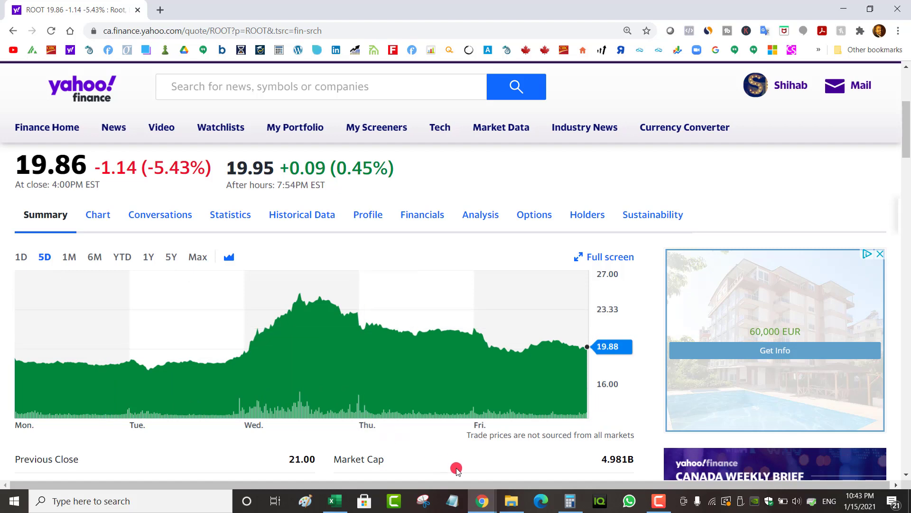
left_click(334, 492)
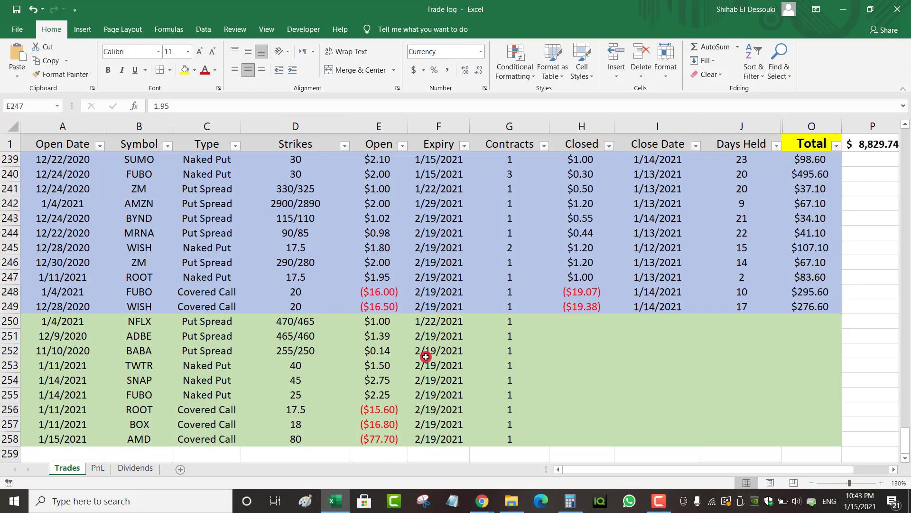
left_click(449, 277)
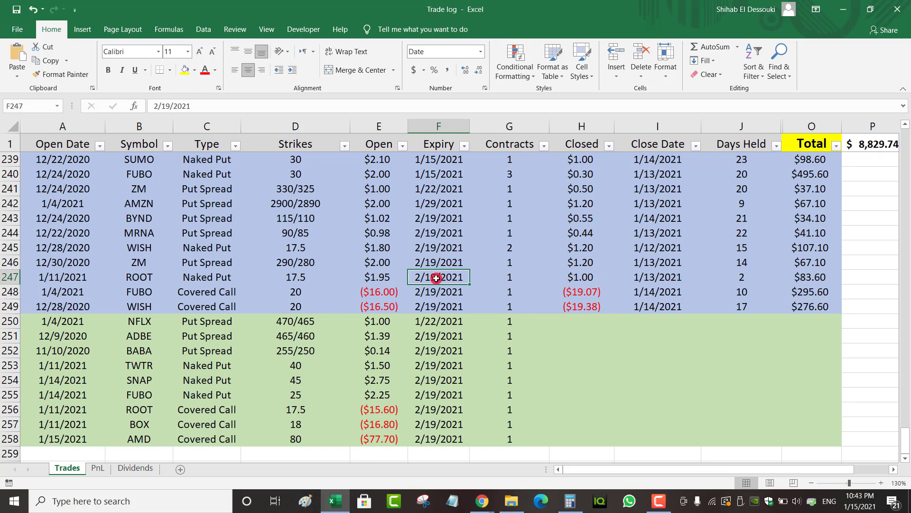
left_click(788, 278)
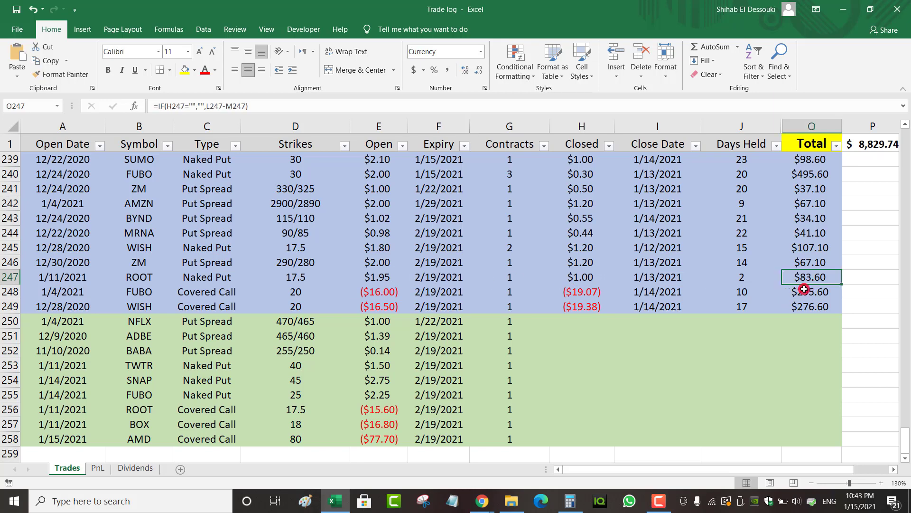
Locate the FUBO covered call in row 248, look up FUBO on Yahoo Finance in Chrome and examine its one-month chart around January 4.
left_click(9, 293)
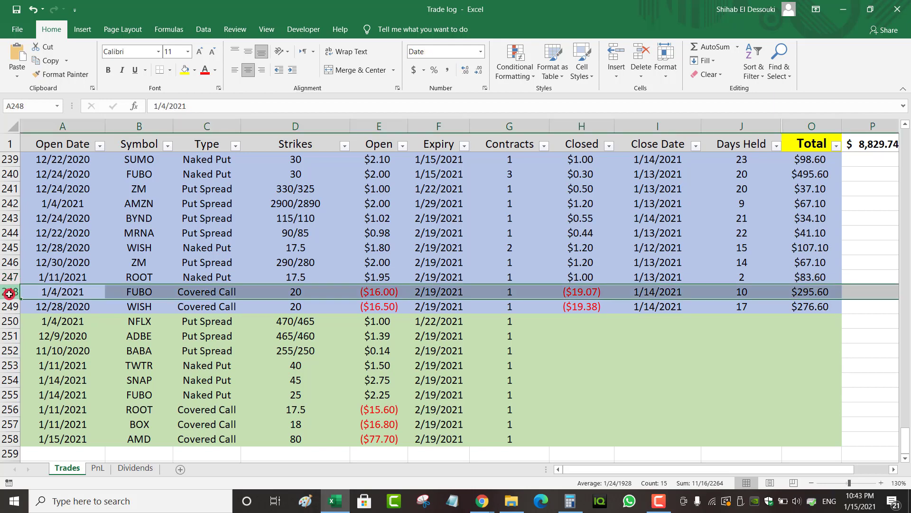
left_click(484, 499)
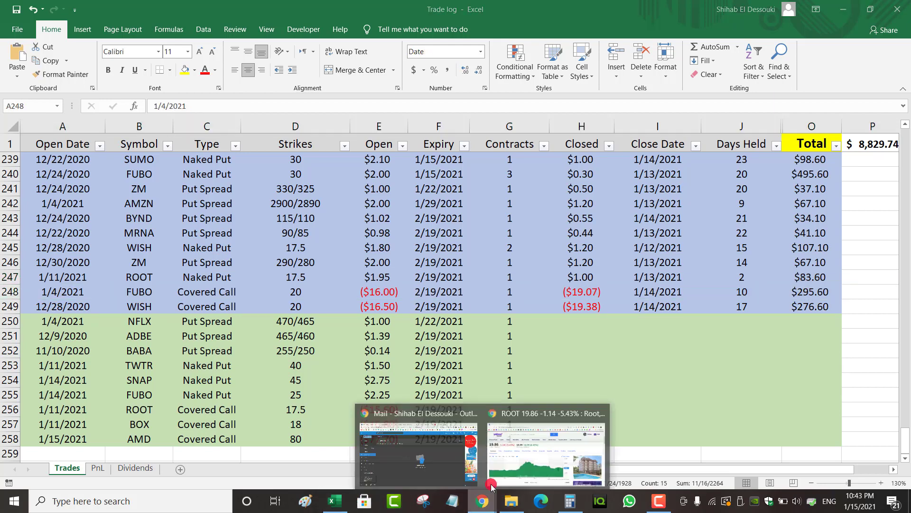
left_click(491, 484)
left_click(195, 87)
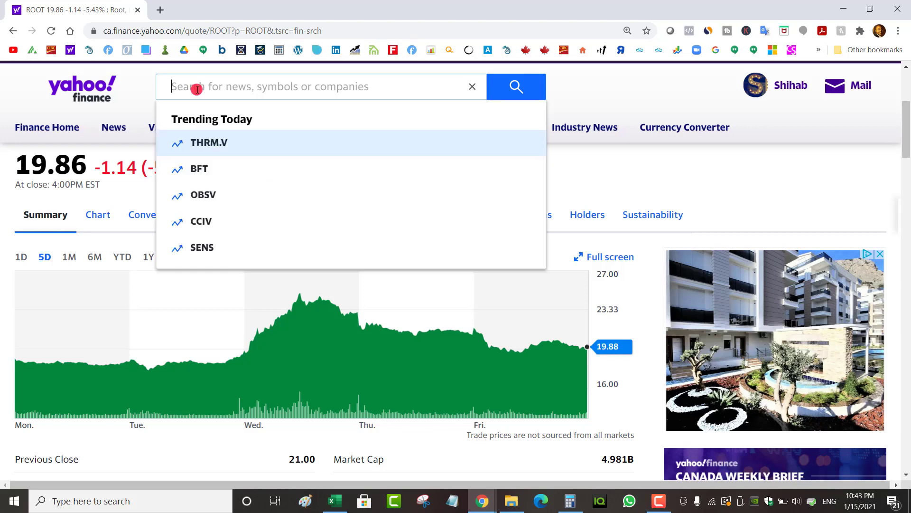
type("fubo")
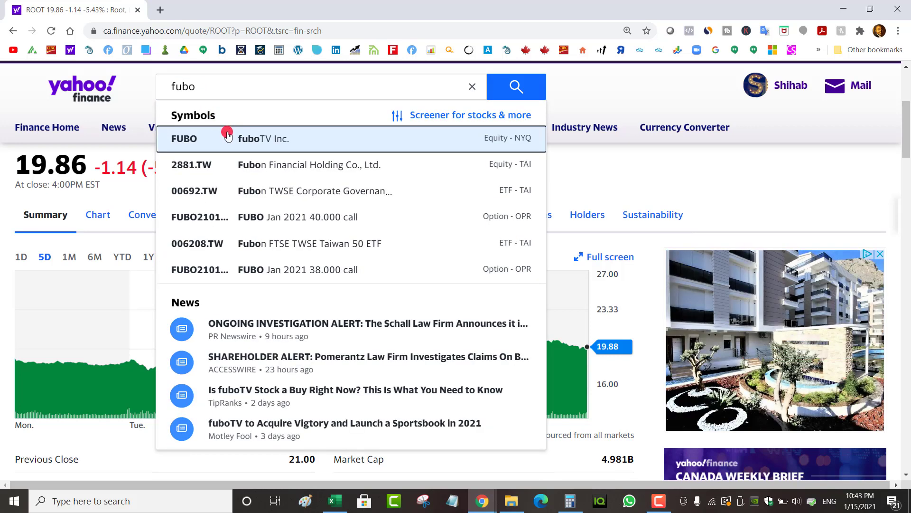
left_click(228, 137)
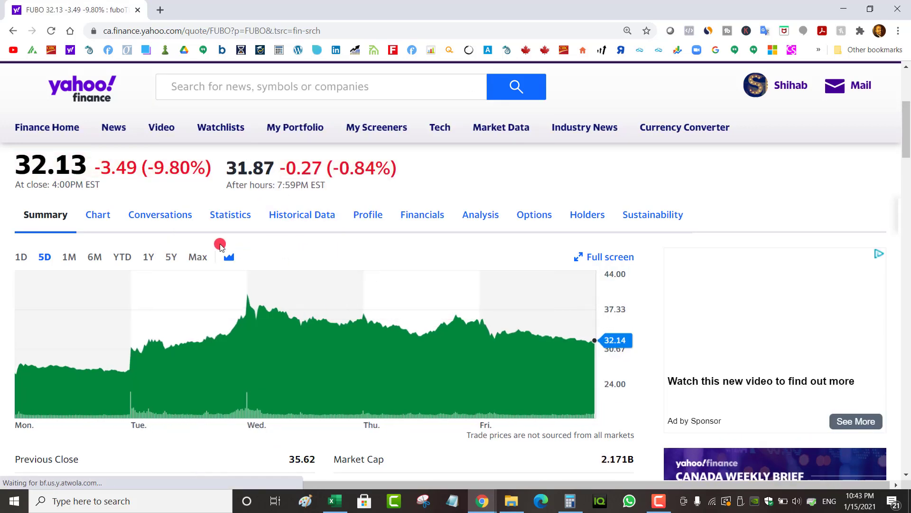
left_click(69, 257)
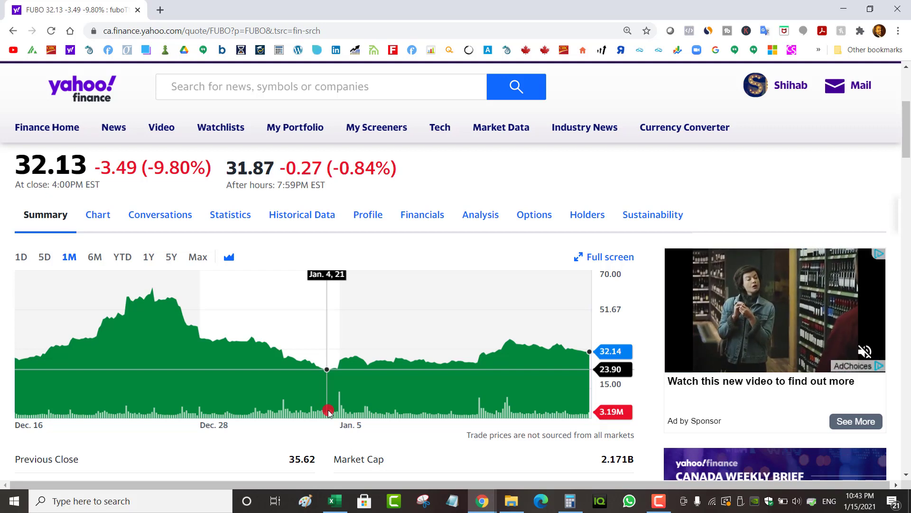
Return to the Excel trade log and review the FUBO covered call's opening and closing prices, dates, days held and total in row 248.
mouse_move(336, 501)
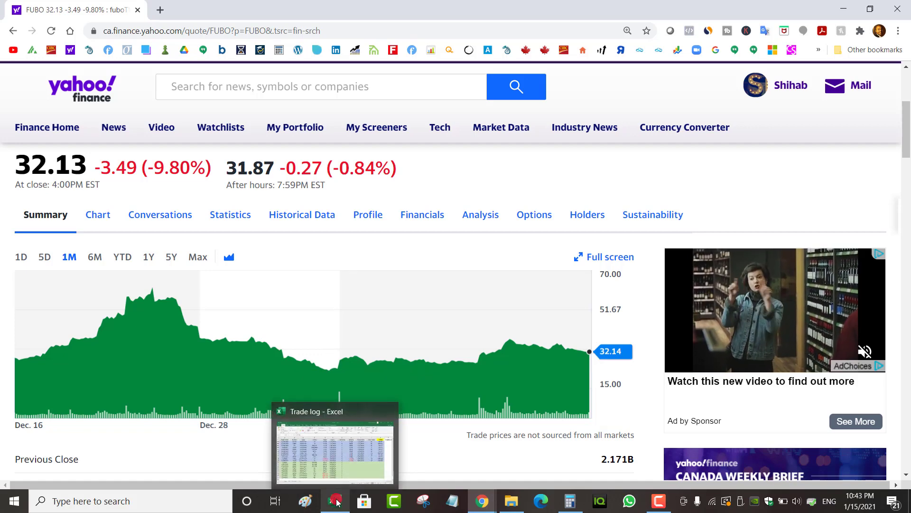
left_click(336, 449)
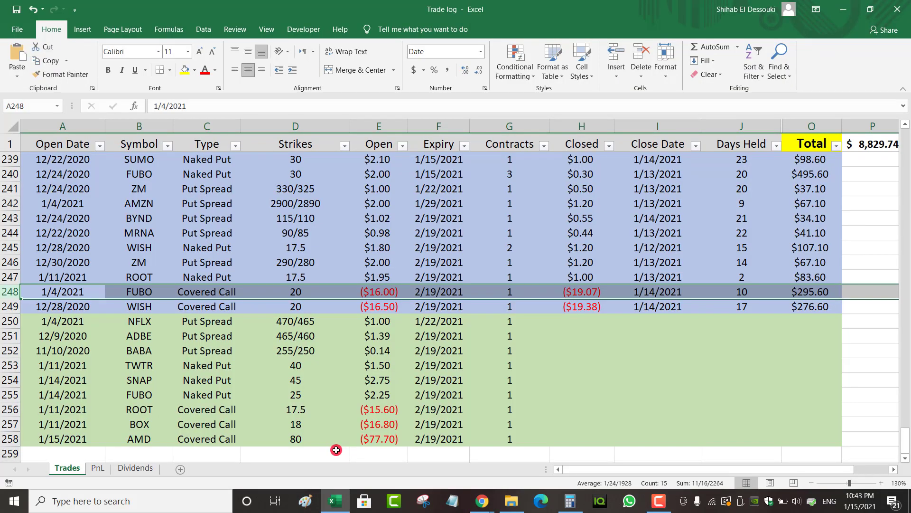
left_click(389, 292)
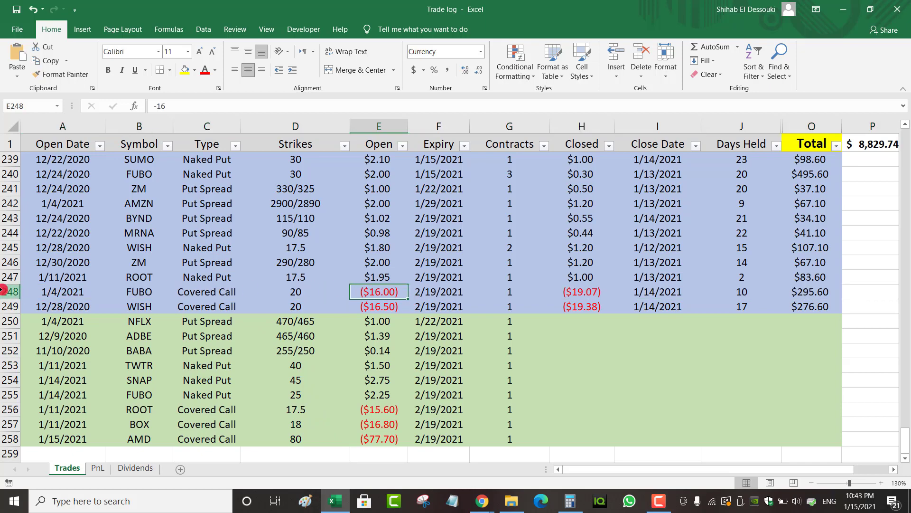
left_click(3, 289)
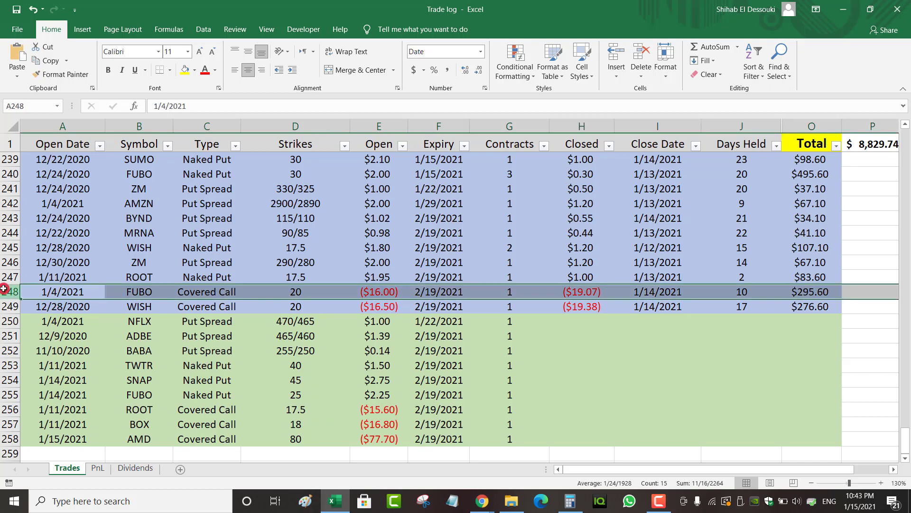
left_click(595, 292)
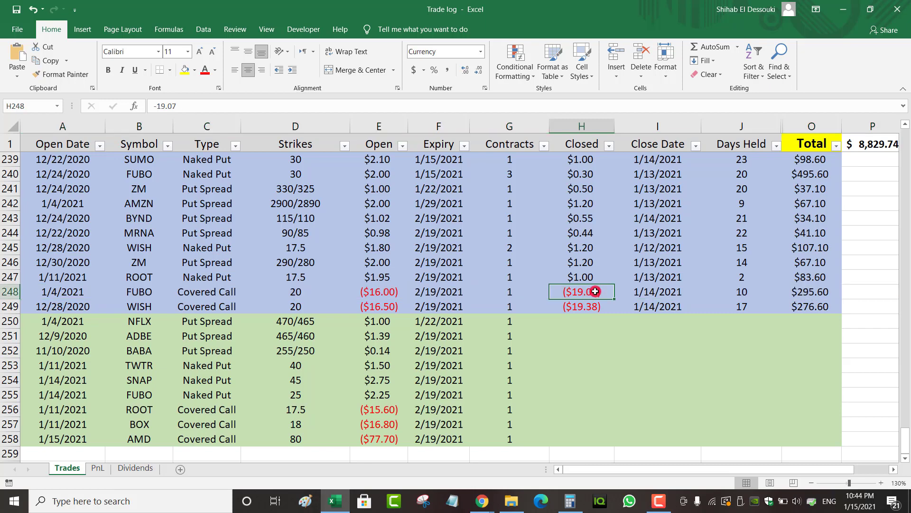
left_click(656, 292)
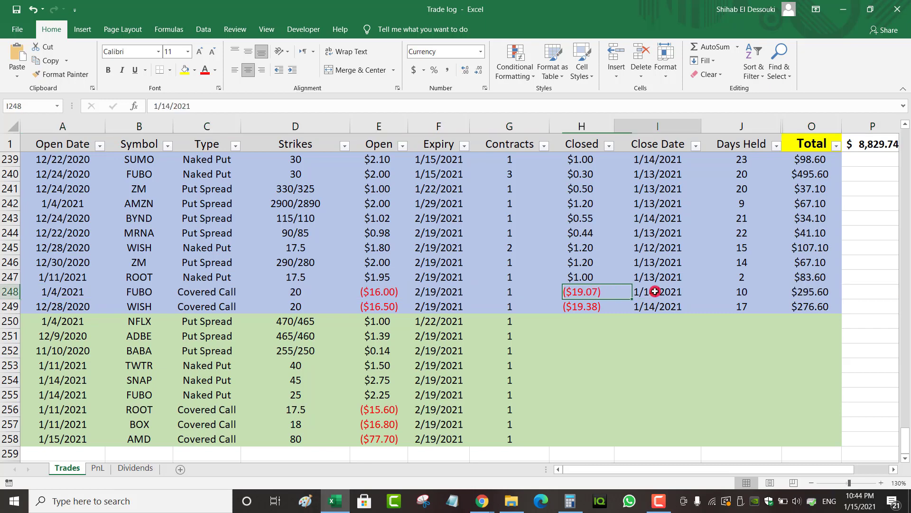
left_click(81, 296)
left_click(654, 293)
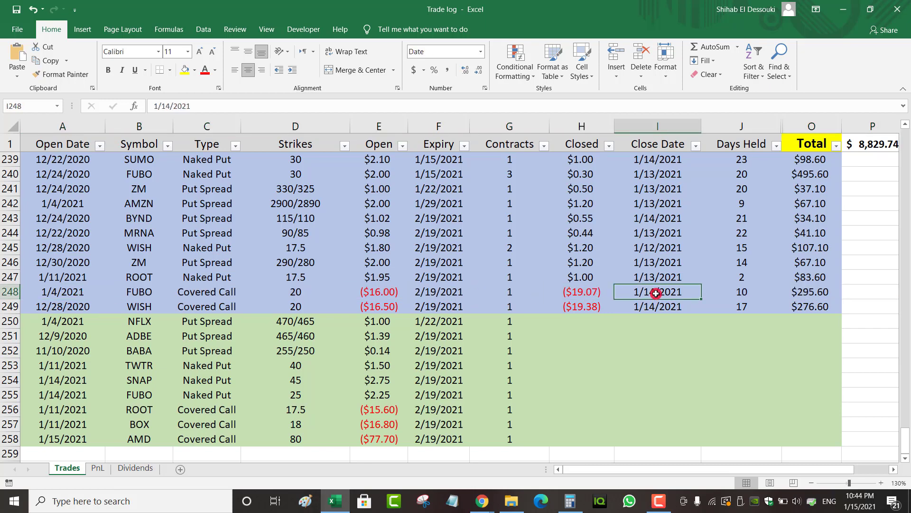
left_click(733, 292)
left_click(375, 296)
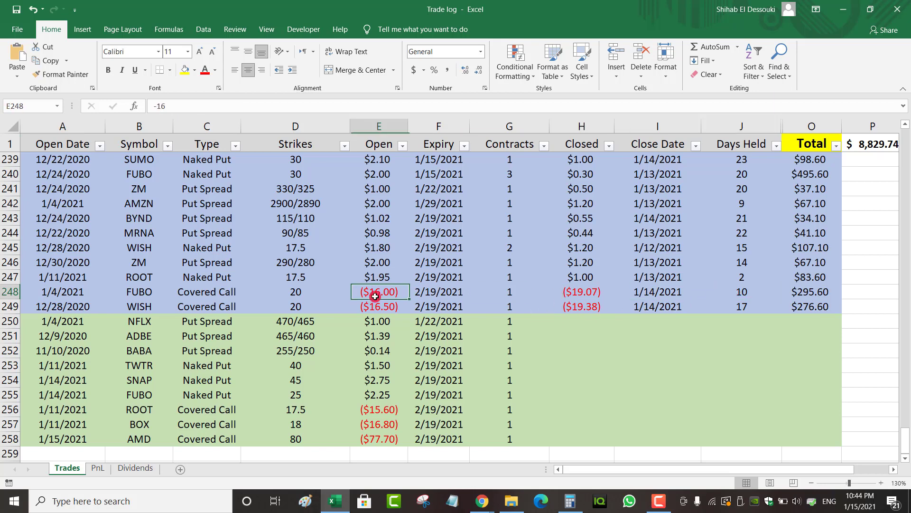
left_click(588, 293)
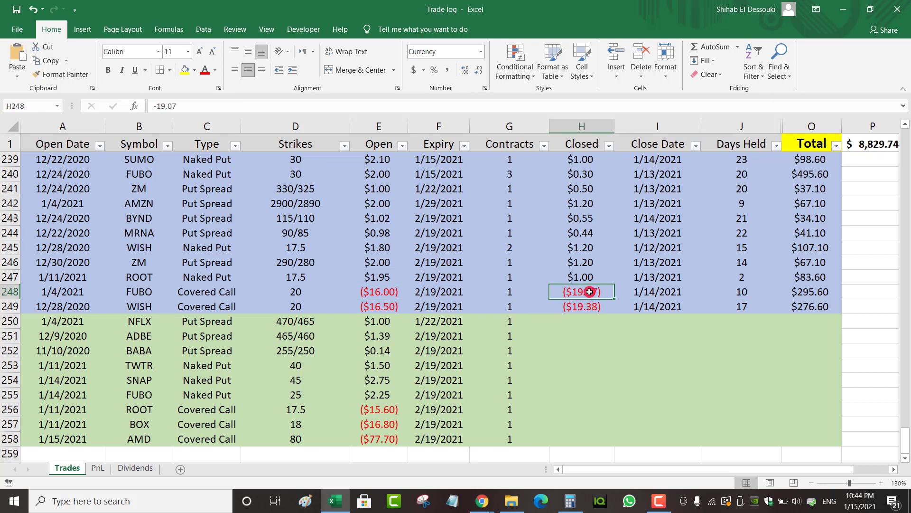
left_click(814, 290)
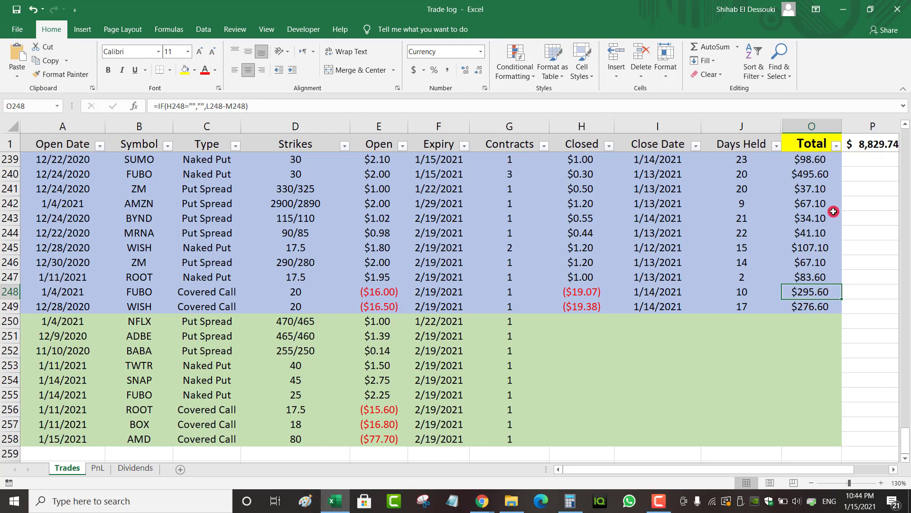
Check the combined total of the two FUBO trades and the sum of all the week's closed trades in O239:O249.
left_click(817, 175, "ctrl")
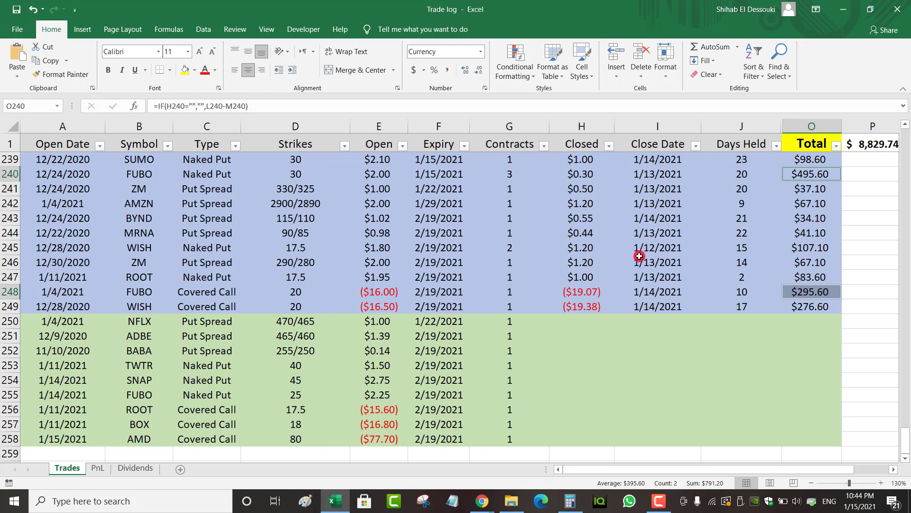
left_click_drag(812, 159, 809, 309)
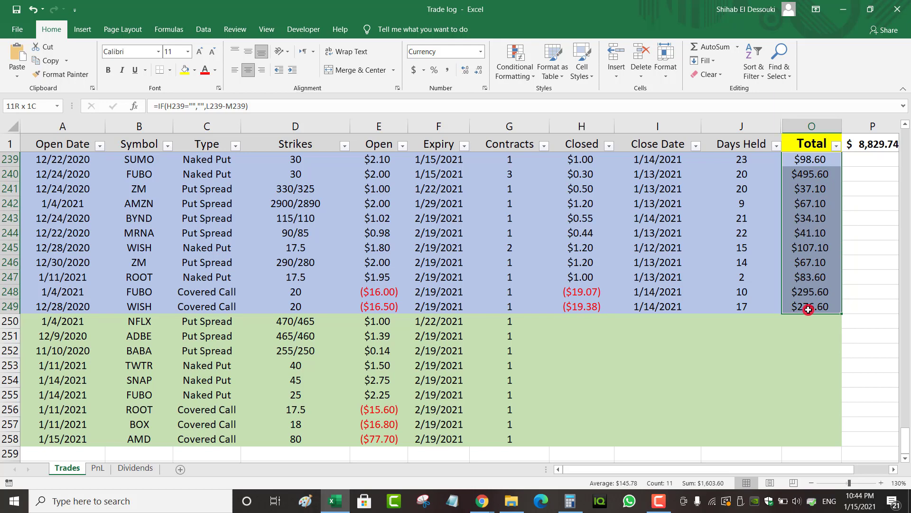
Open the PnL sheet and examine the monthly profit and loss totals at a larger zoom.
key("ctrl+Page_Down")
left_click(881, 482)
left_click(881, 483)
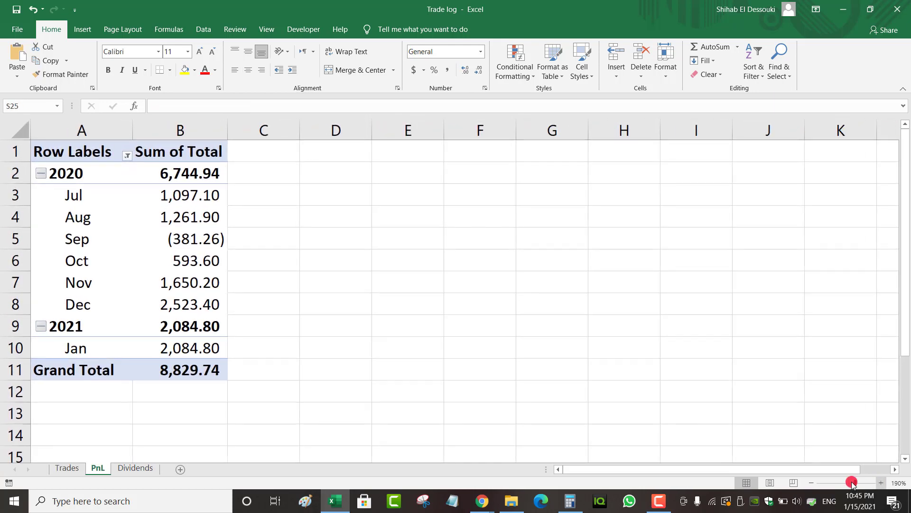
Examine the PnL sheet's January, December, September and July totals, then the grand total in B11.
left_click(881, 483)
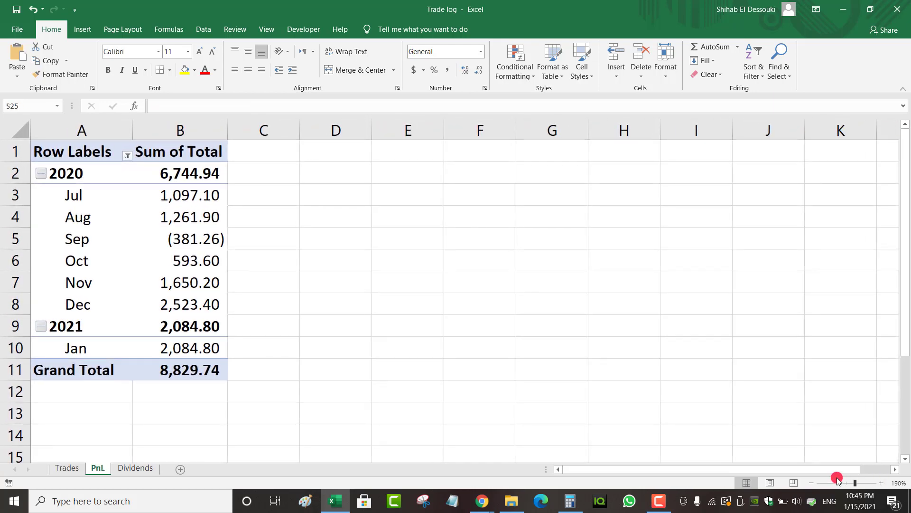
left_click(214, 411)
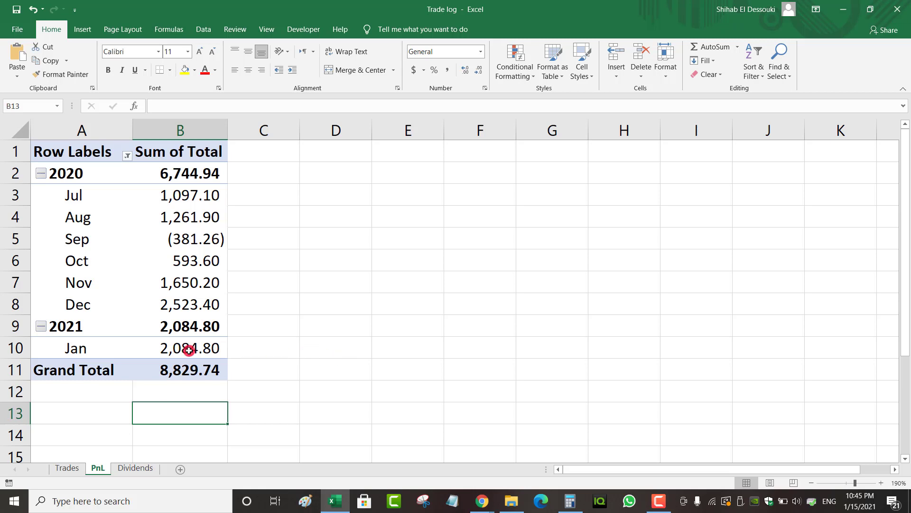
mouse_move(190, 349)
left_click(180, 305)
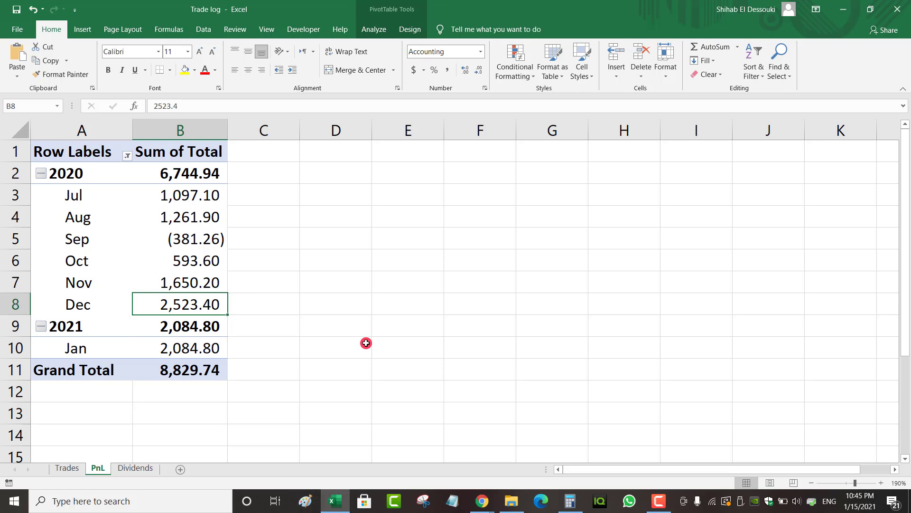
left_click(197, 244)
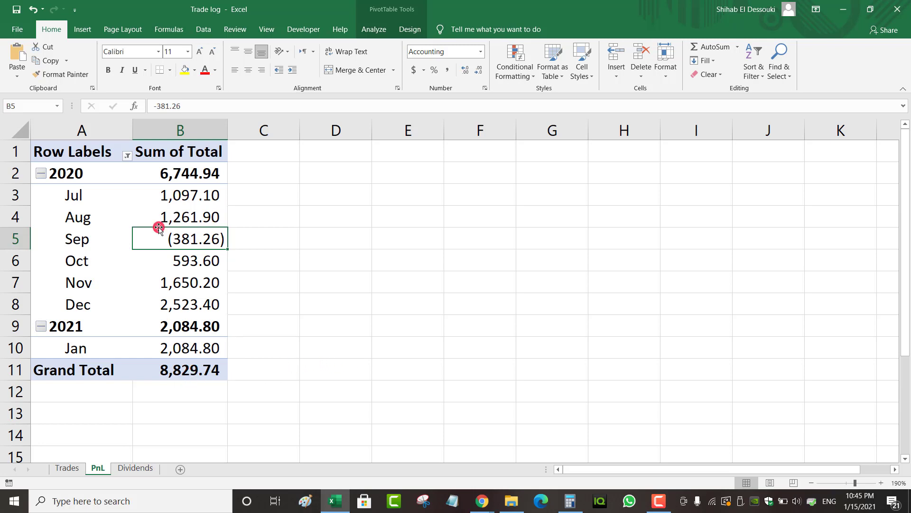
left_click(55, 195)
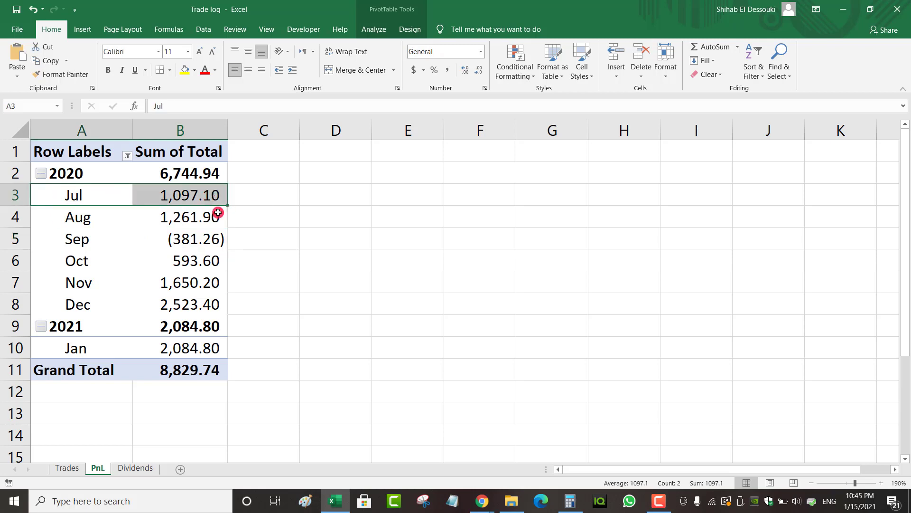
left_click(218, 371)
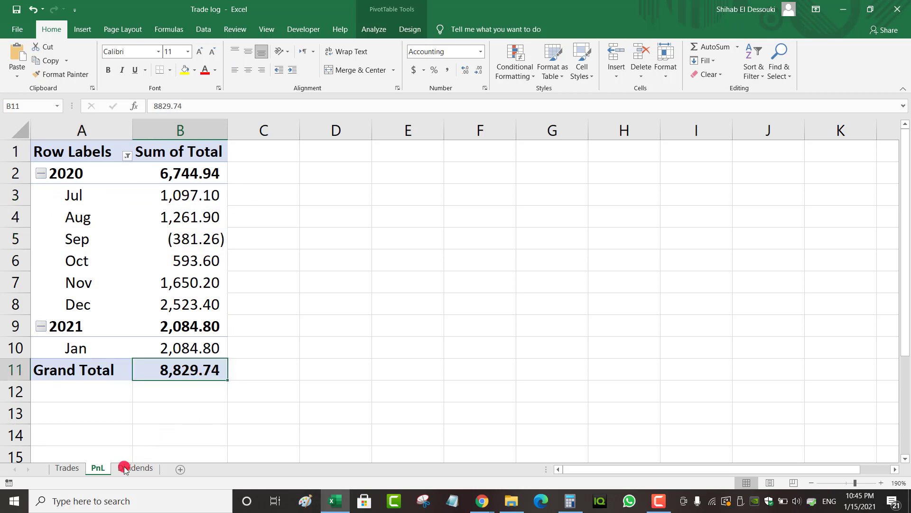
Return to the Trades sheet and check the sums of the closed put trades in O239:O247 and the covered calls in O248:O249.
left_click(67, 467)
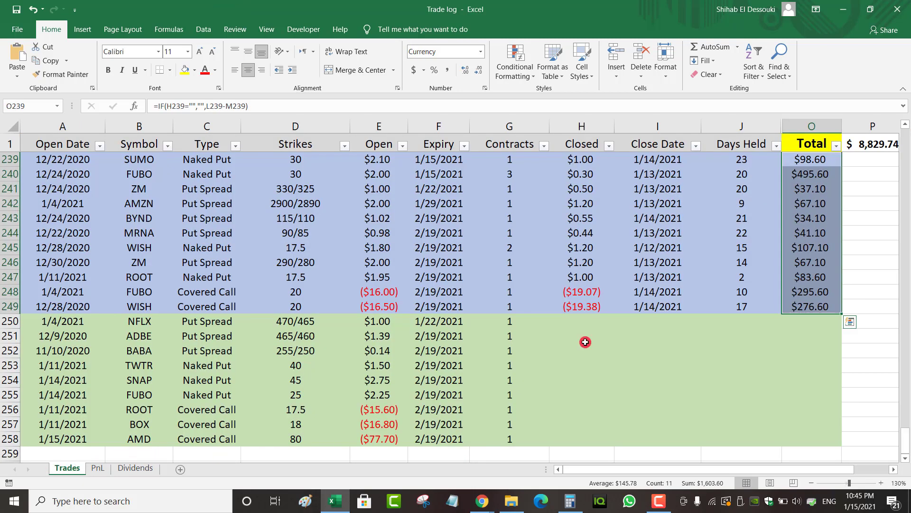
mouse_move(903, 439)
left_mouse_down()
mouse_move(906, 408)
mouse_move(906, 435)
left_mouse_up()
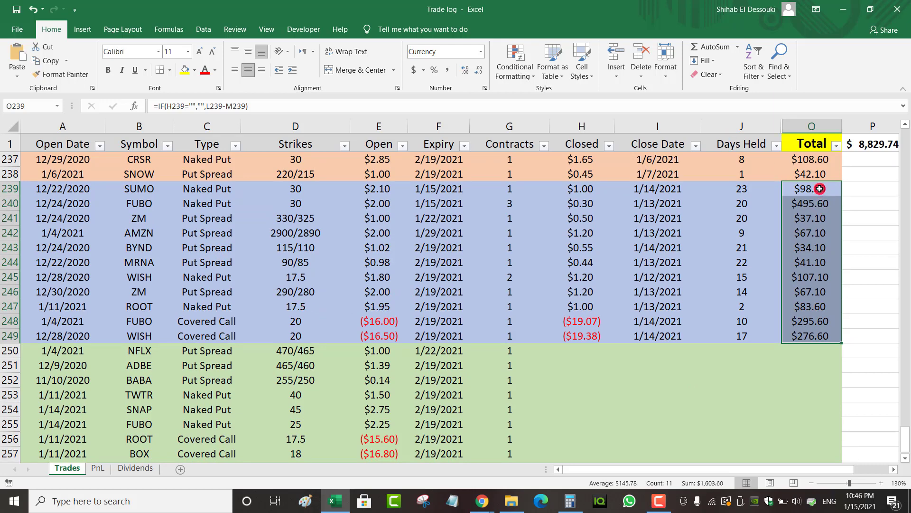
left_click_drag(819, 189, 804, 310)
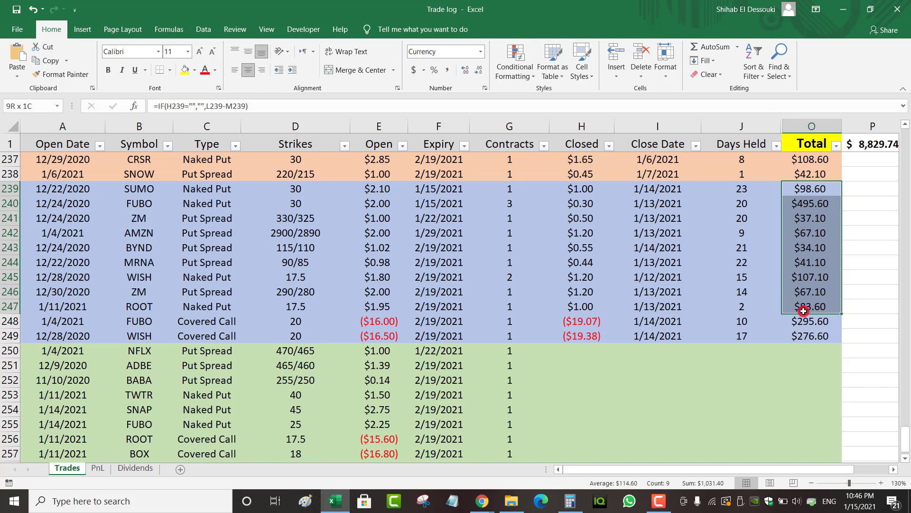
left_click_drag(803, 311, 812, 338)
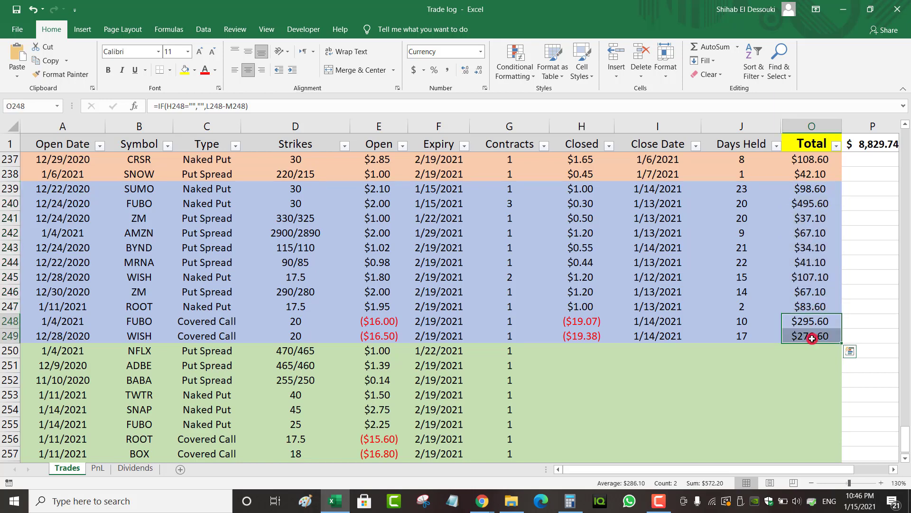
Review the open trades in A250:G258 and the week's closed trades in A239:O249.
left_click_drag(509, 438, 44, 323)
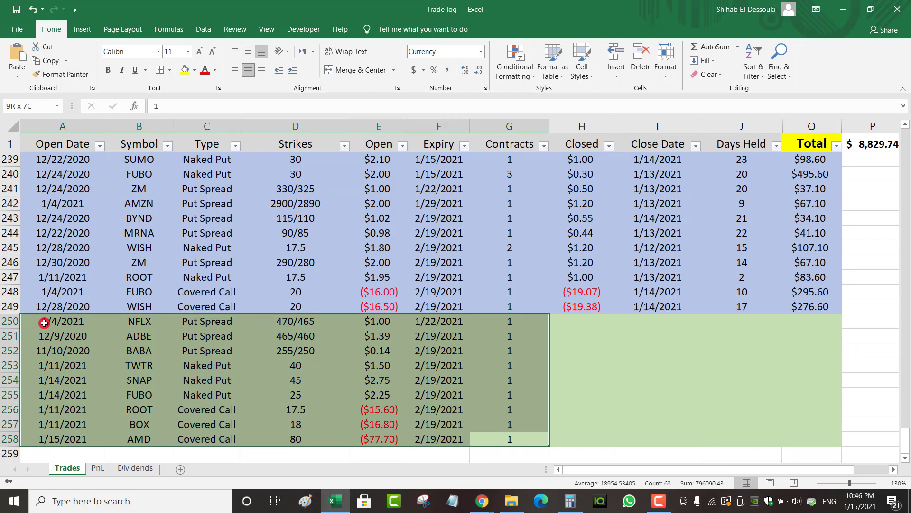
left_click_drag(44, 322, 44, 322)
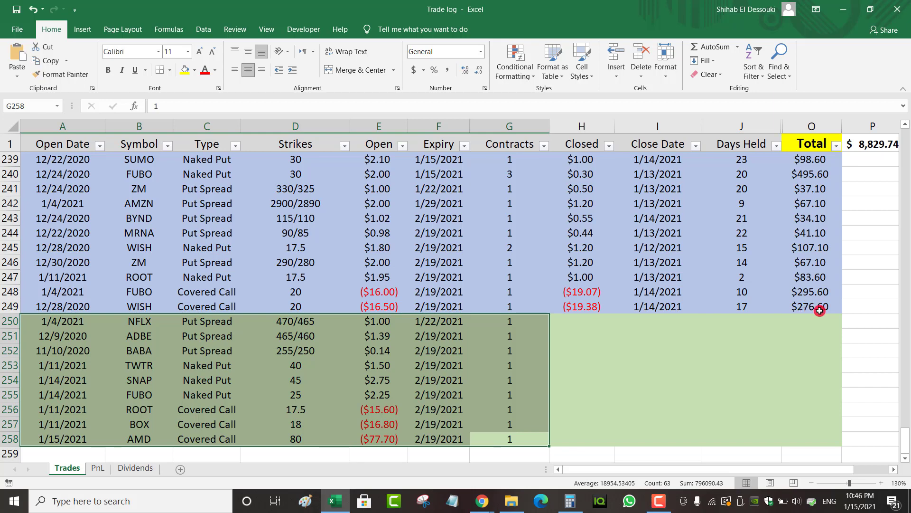
left_click_drag(813, 309, 59, 165)
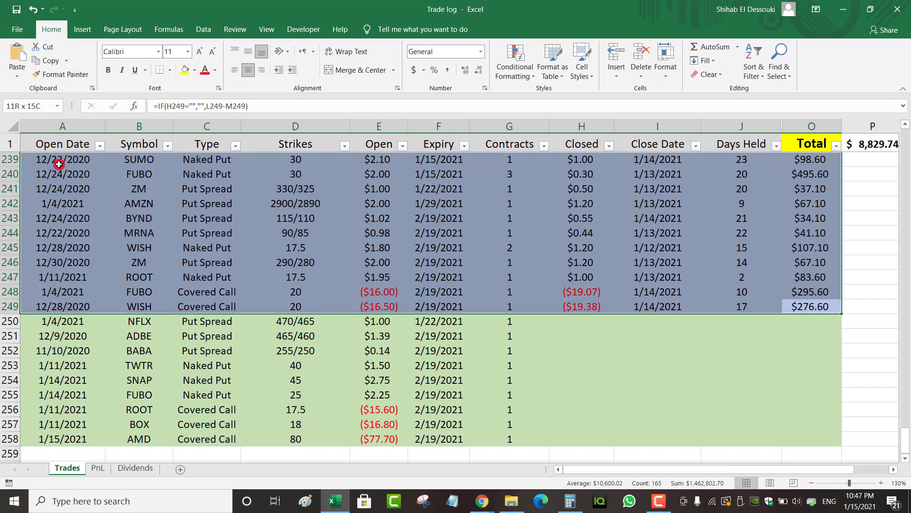
left_click_drag(59, 164, 58, 165)
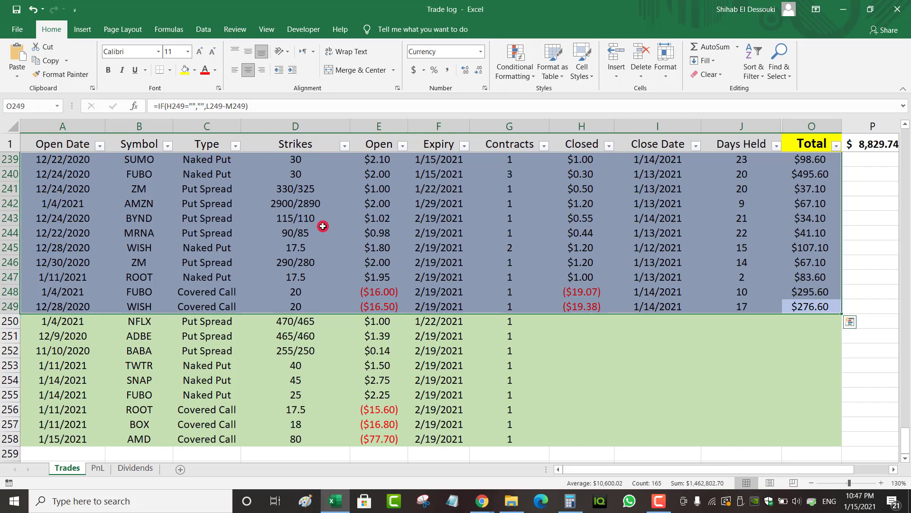
scroll(784, 231, "up", 1)
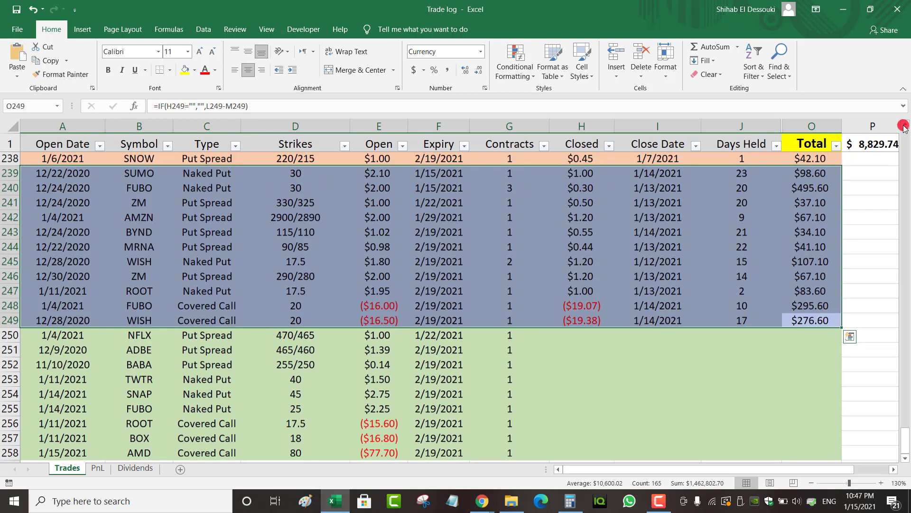
left_click(784, 232)
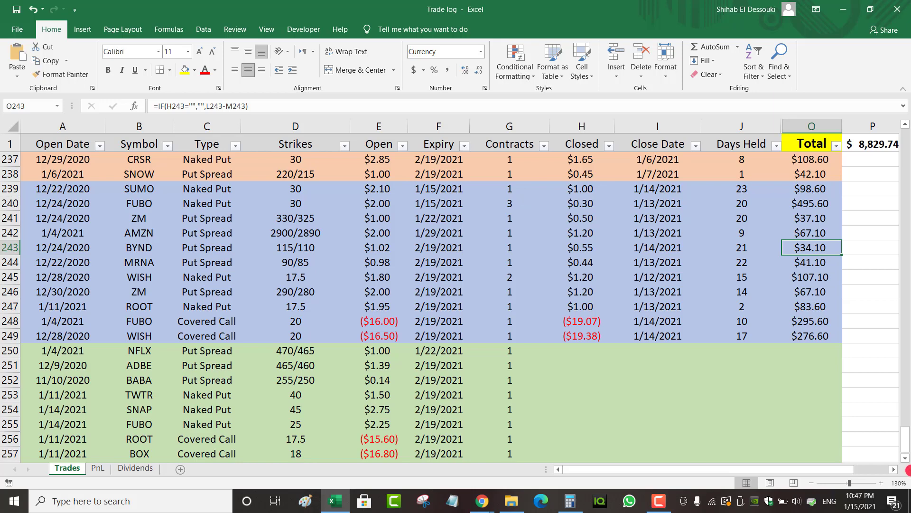
left_click(905, 458)
left_click(905, 459)
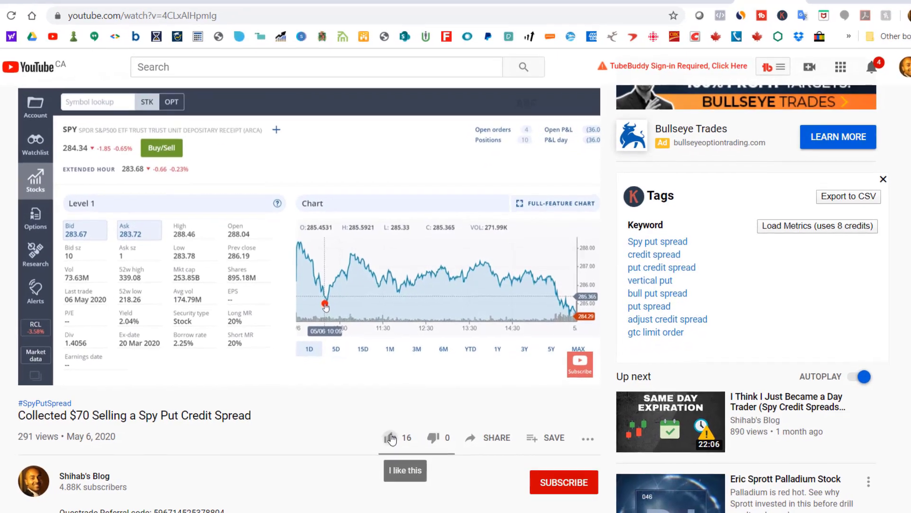
On YouTube in Chrome, like the video "Collected $70 Selling a Spy Put Credit Spread", open its sharing options and subscribe to the channel.
left_click(399, 440)
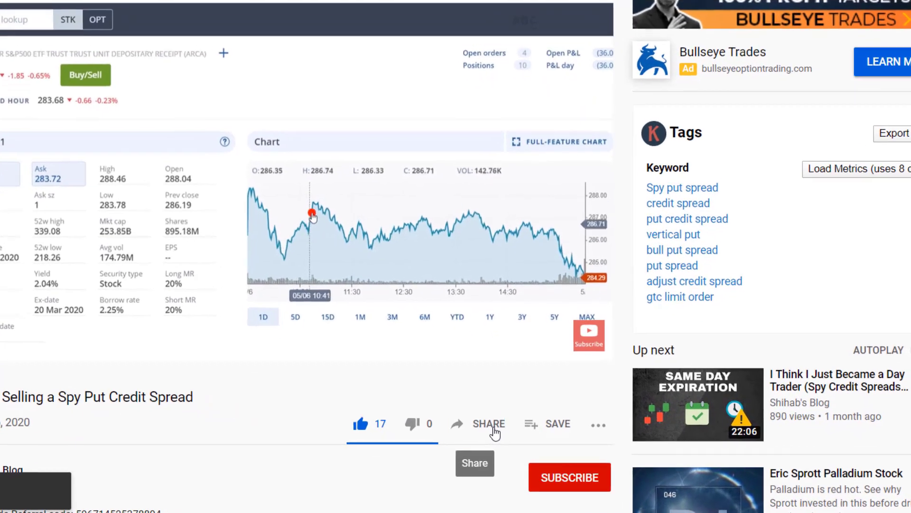
left_click(494, 429)
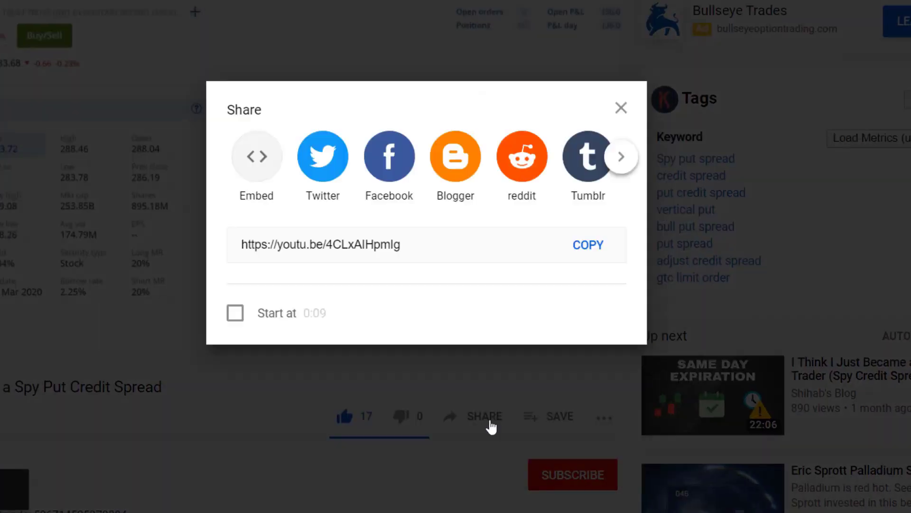
left_click(492, 427)
left_click(570, 476)
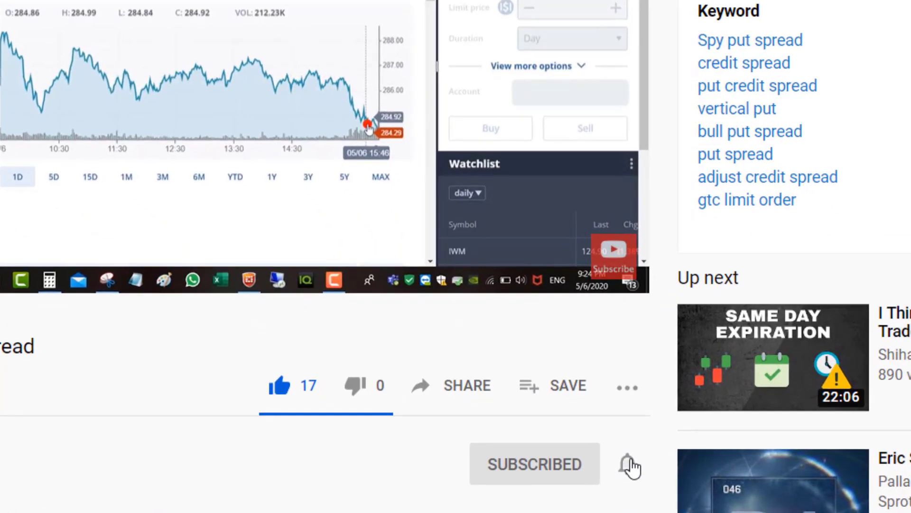